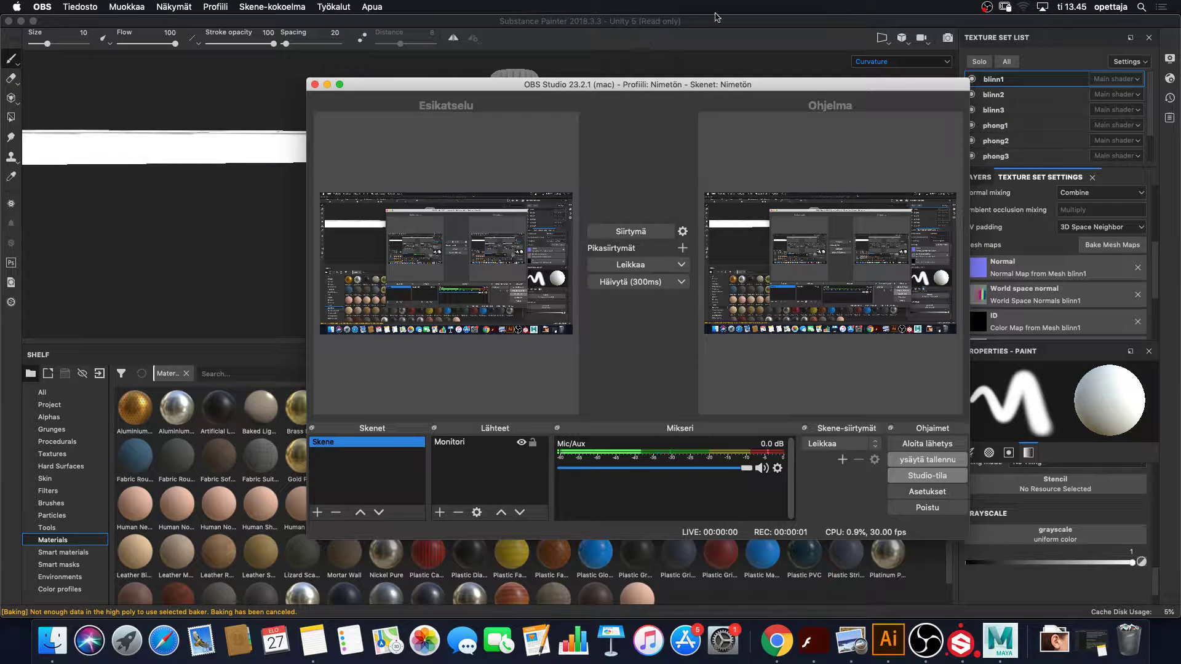
Bring the pen project forward, expand the baked mesh maps list, and orbit and zoom on the pen body
left_click(744, 55)
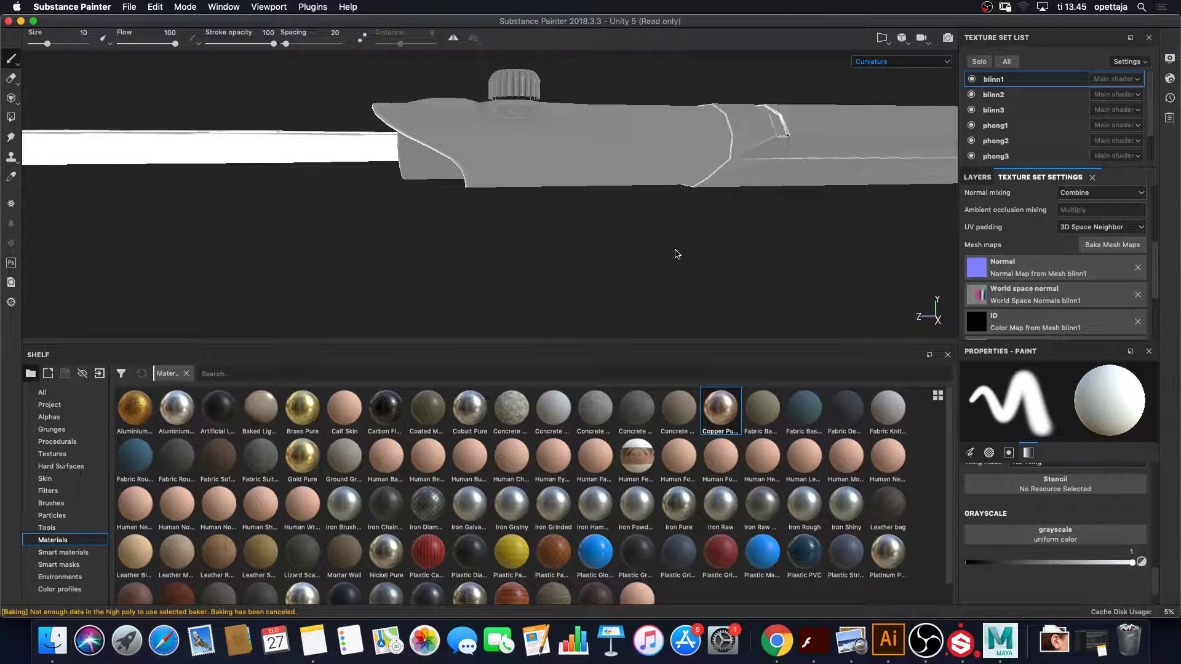
left_click_drag(677, 254, 738, 262, "alt")
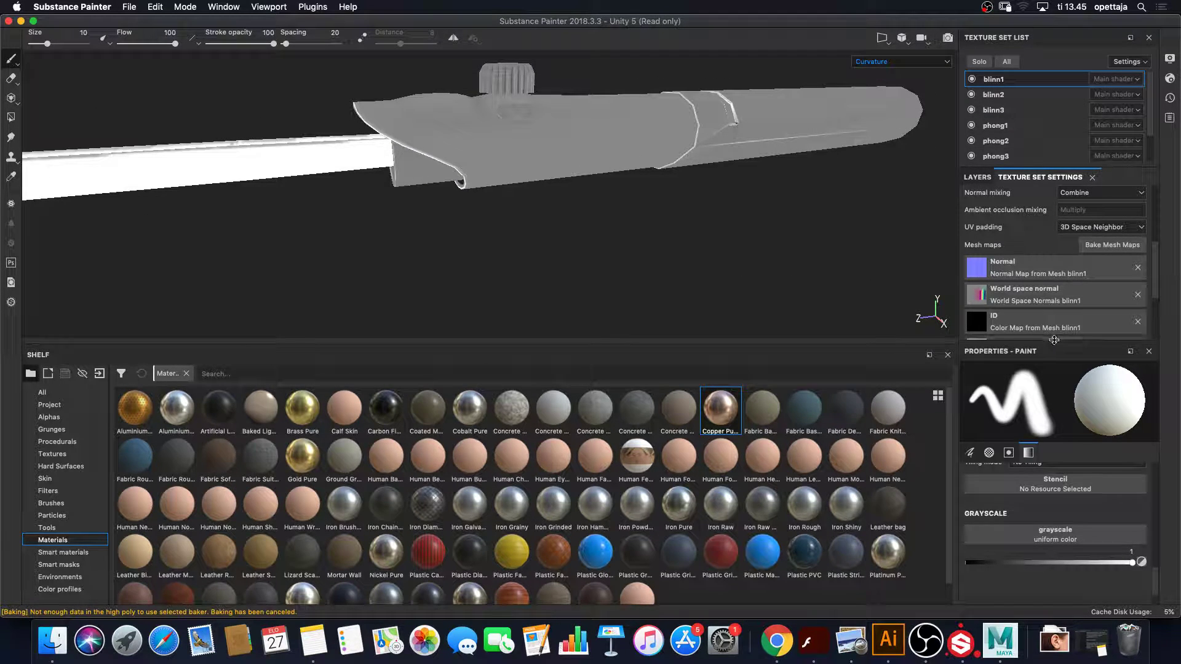
left_click_drag(1054, 340, 1070, 486)
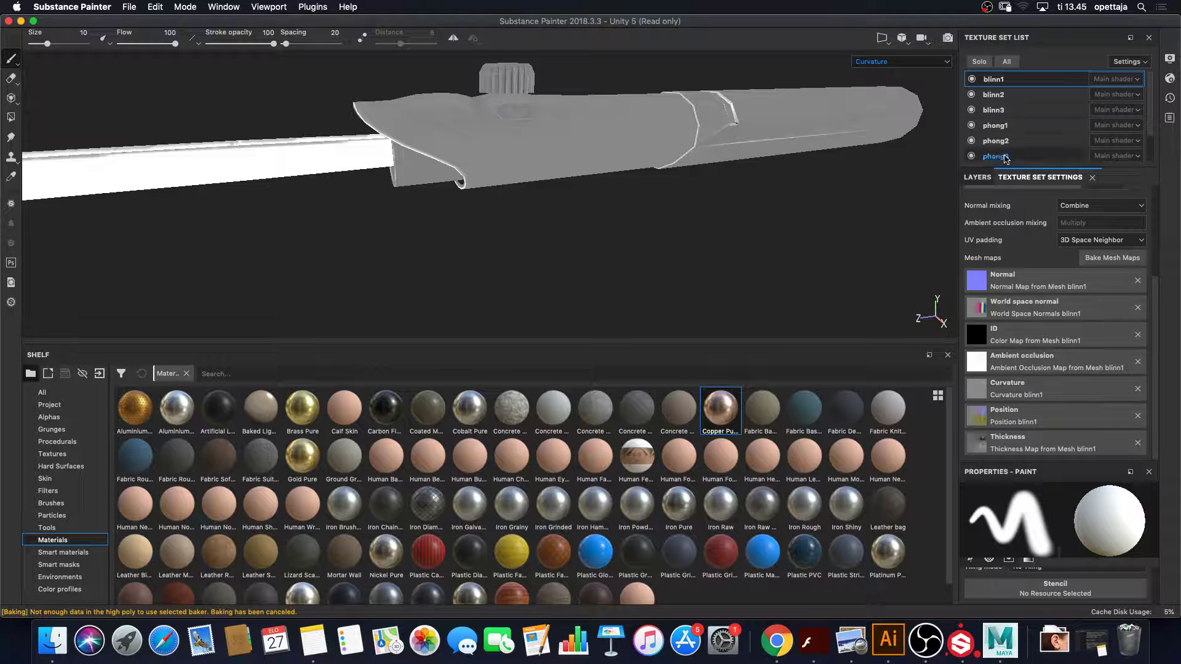
left_click_drag(680, 156, 700, 194, "alt")
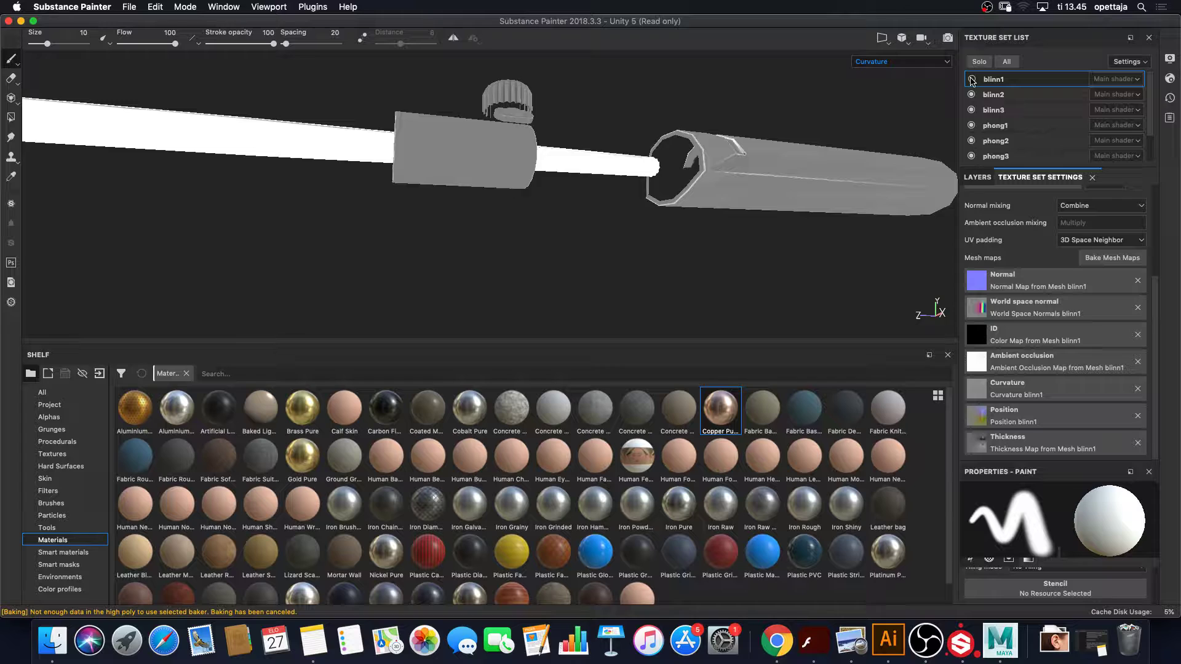
left_click_drag(619, 153, 546, 131, "alt")
right_click_drag(546, 131, 620, 97, "alt")
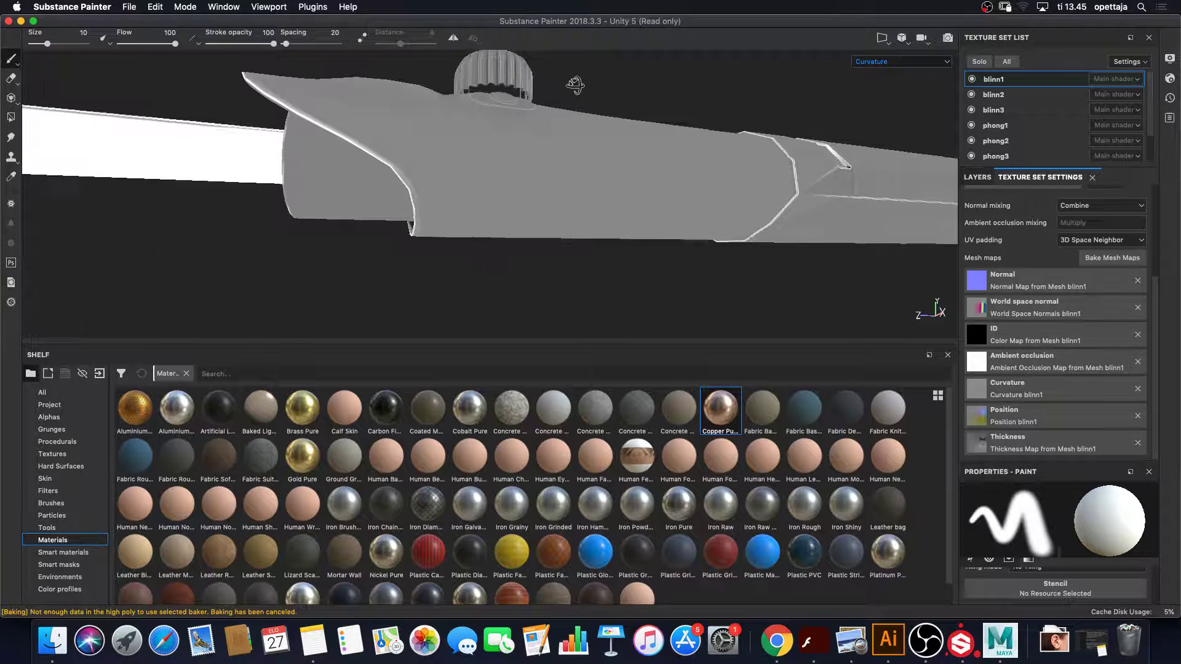
Preview the pen in the Material view and orbit it to a new angle
left_click(923, 63)
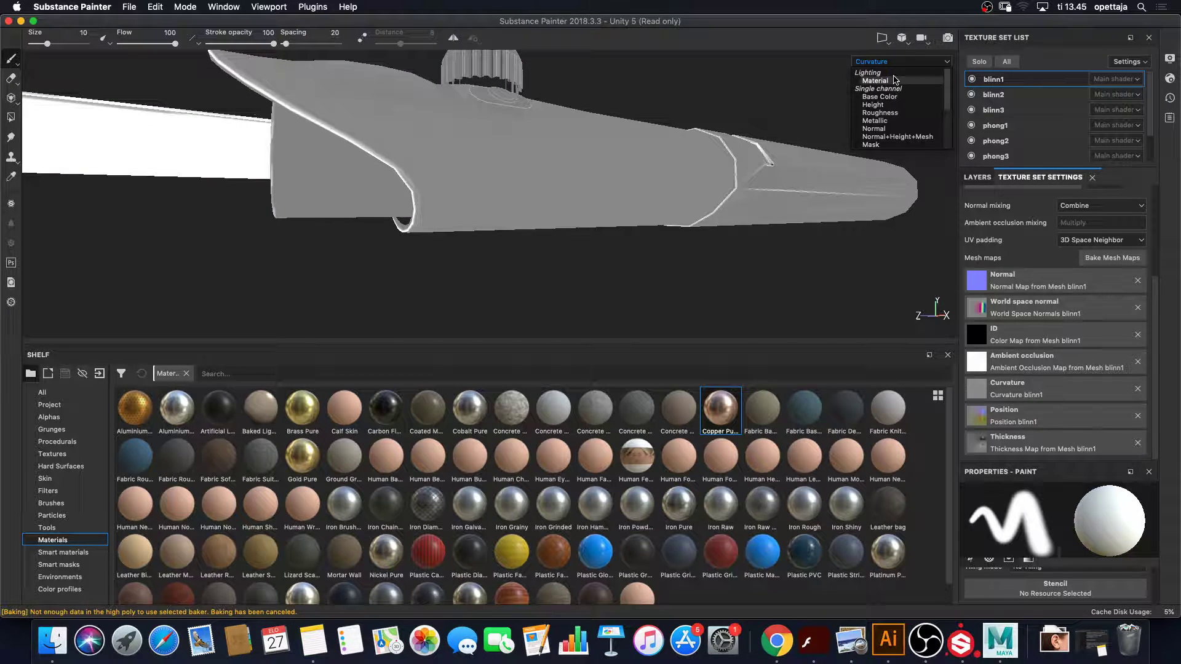
left_click(896, 80)
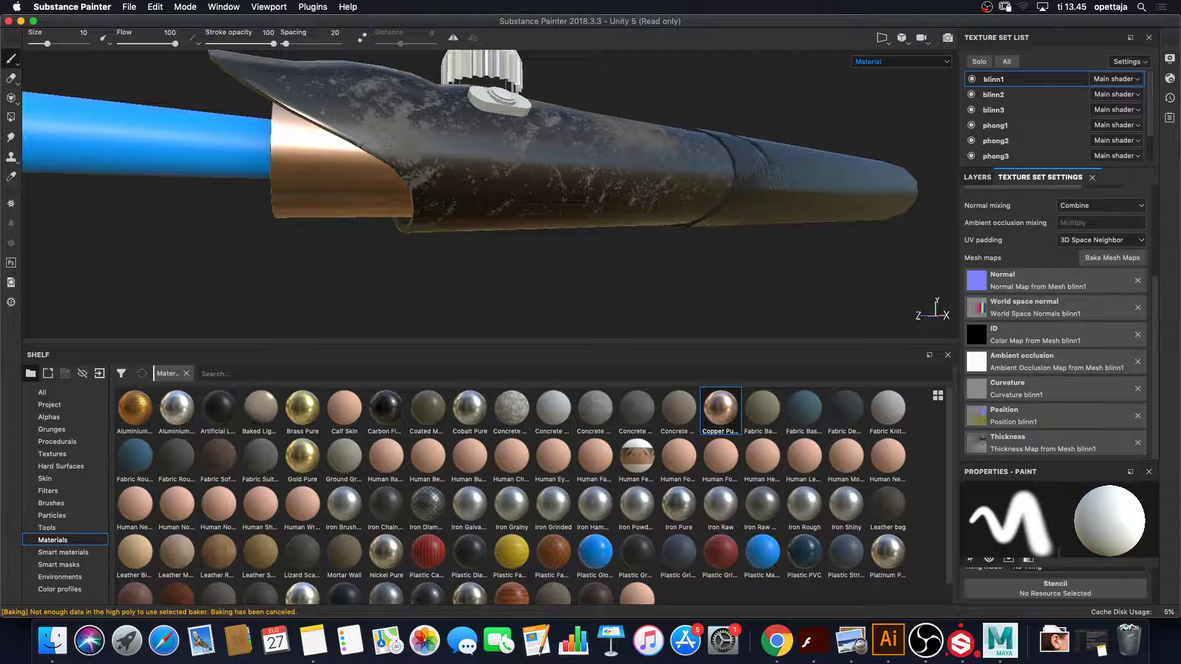
left_click_drag(711, 131, 664, 154, "alt")
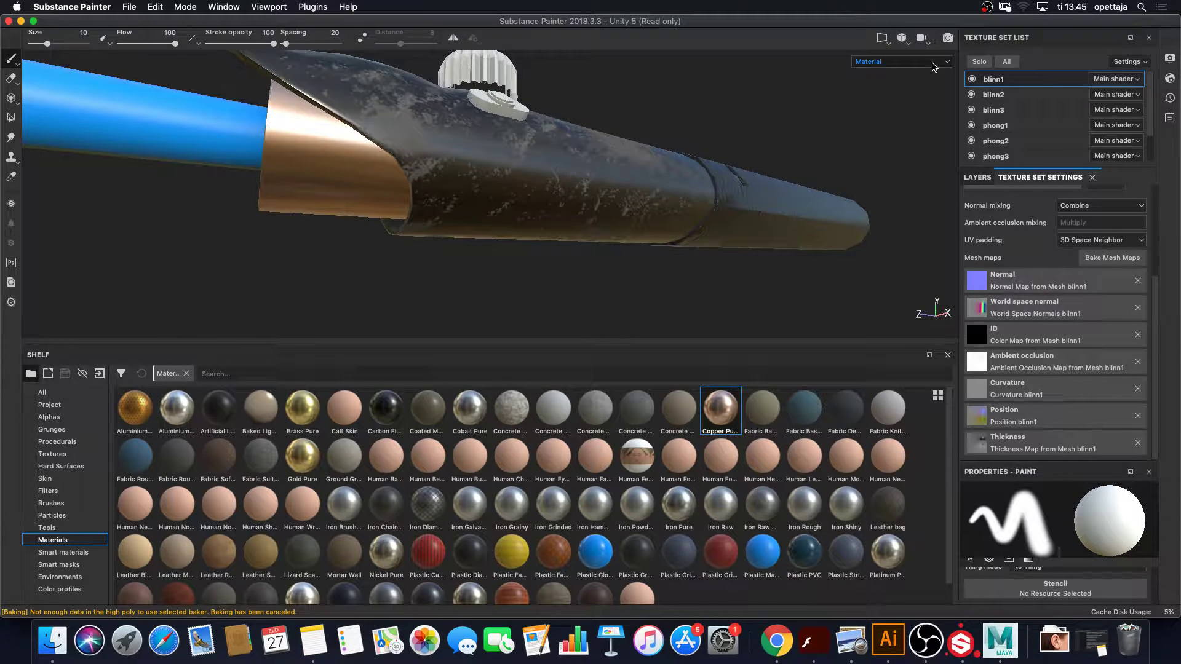
Switch the viewport to the Normal channel, then World space normal, viewing the pen's top
left_click(924, 62)
scroll(916, 97, "down", 2)
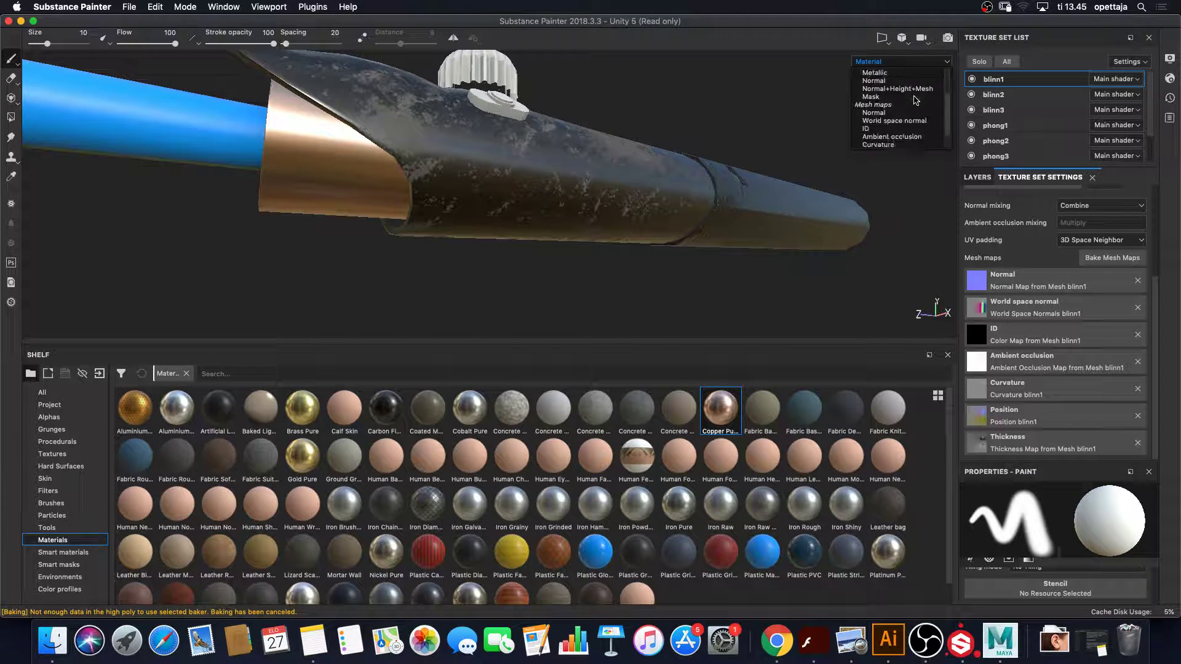
left_click(884, 72)
left_click(884, 65)
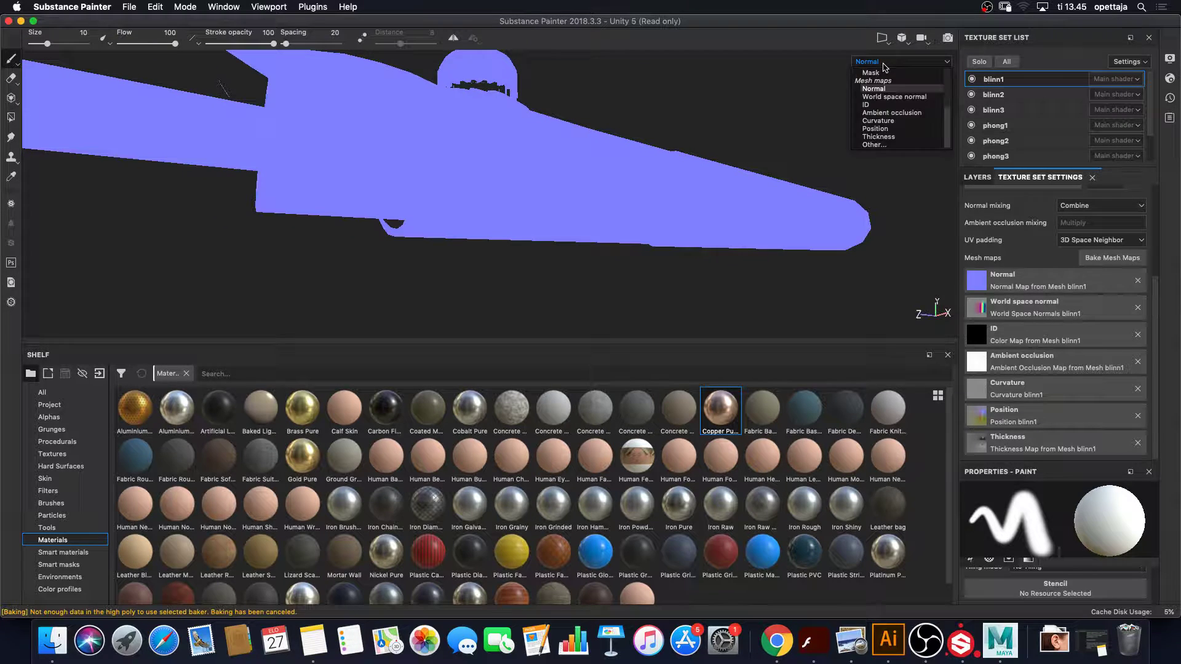
left_click(885, 98)
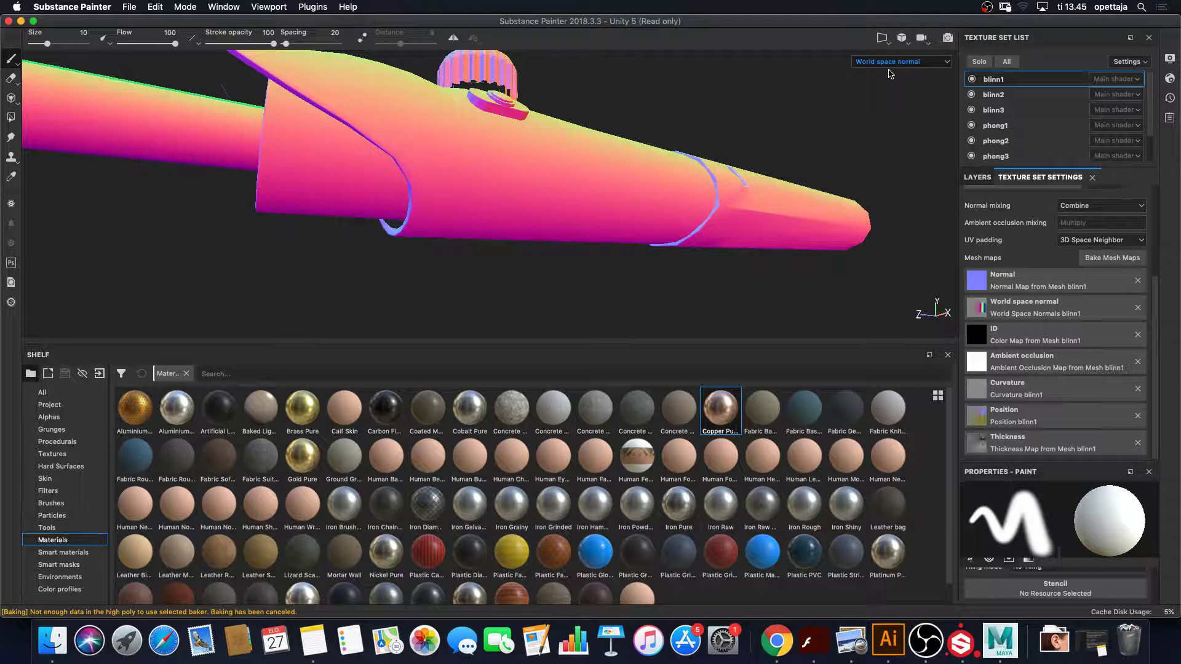
left_click_drag(767, 101, 803, 138, "alt")
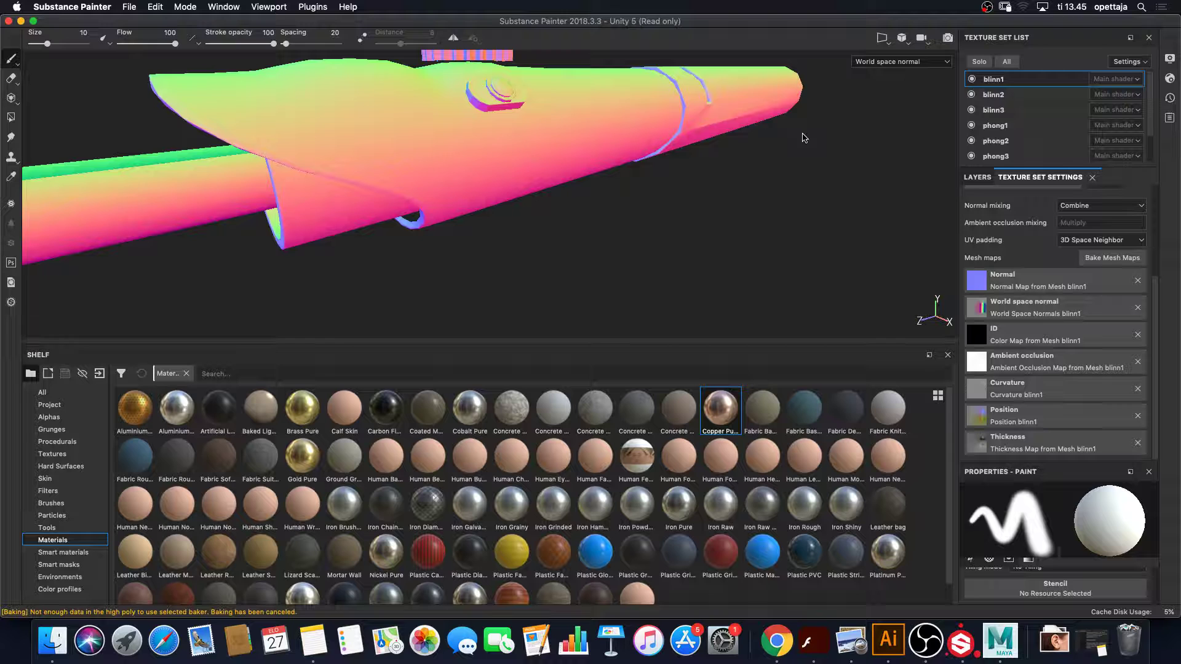
left_click(895, 64)
Preview the ID map, then Ambient occlusion, orbiting to look into the tube and its side
left_click(883, 105)
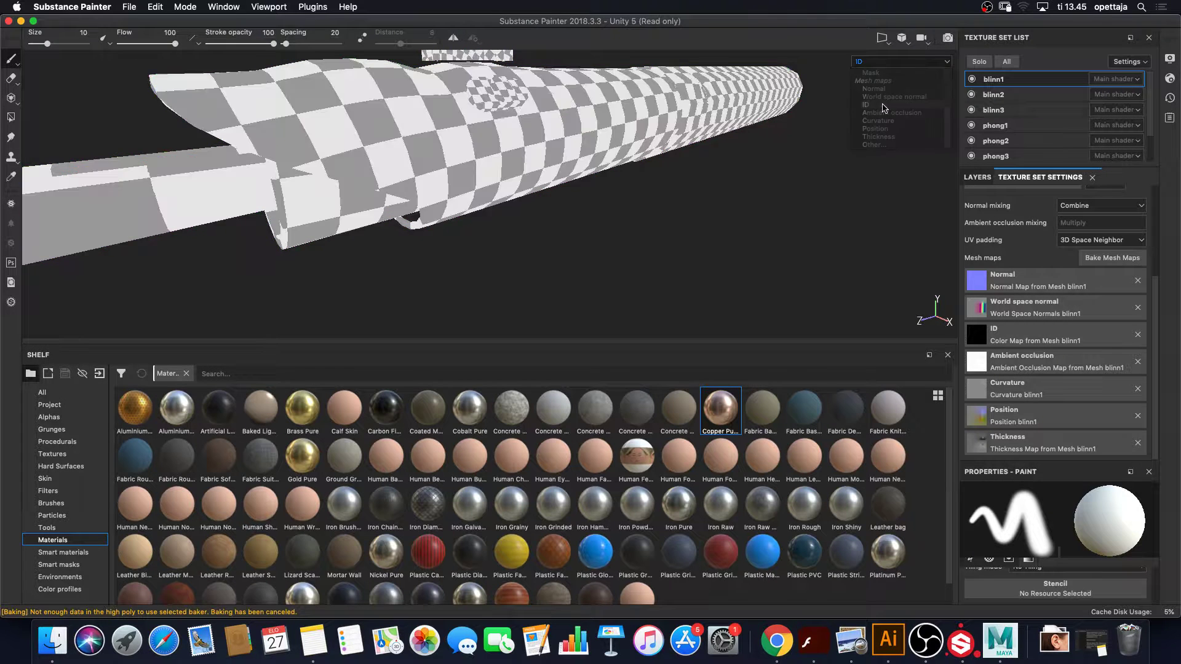
left_click(895, 64)
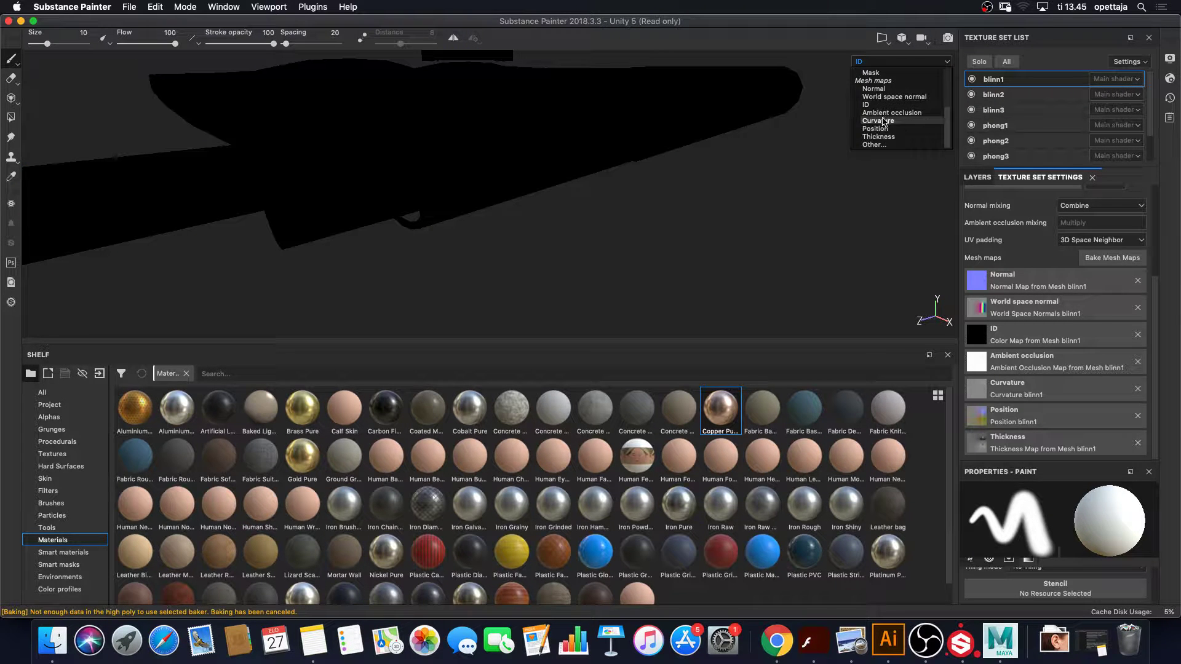
left_click(885, 113)
left_click_drag(457, 256, 676, 245, "alt")
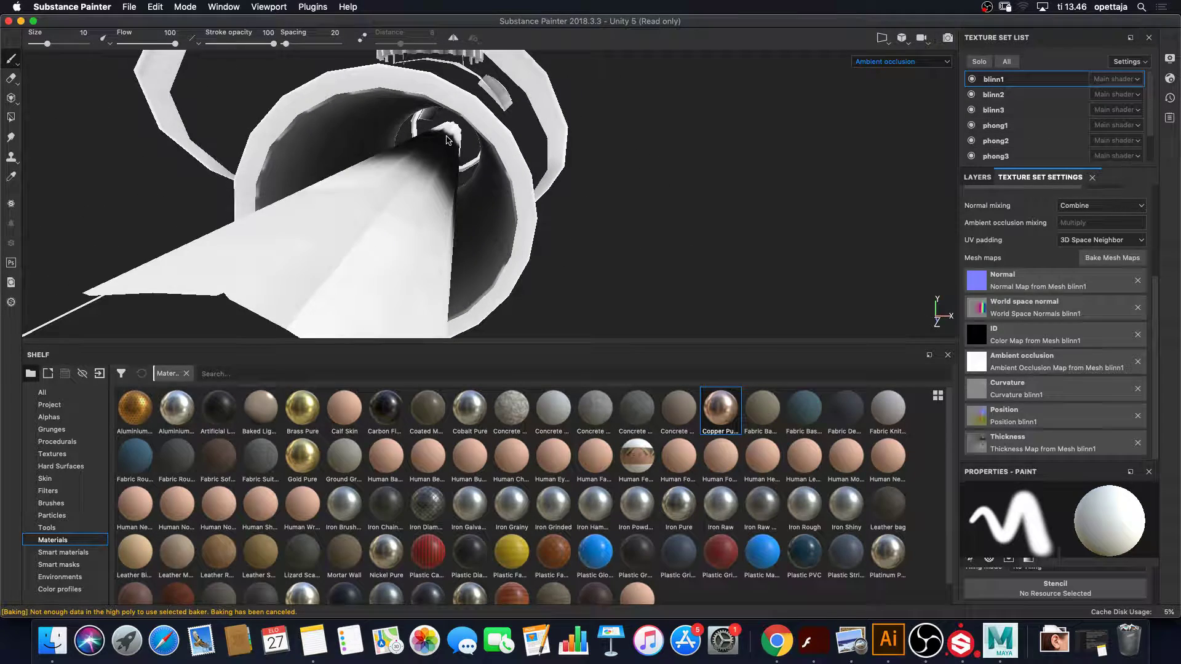
left_click_drag(498, 103, 821, 130, "alt")
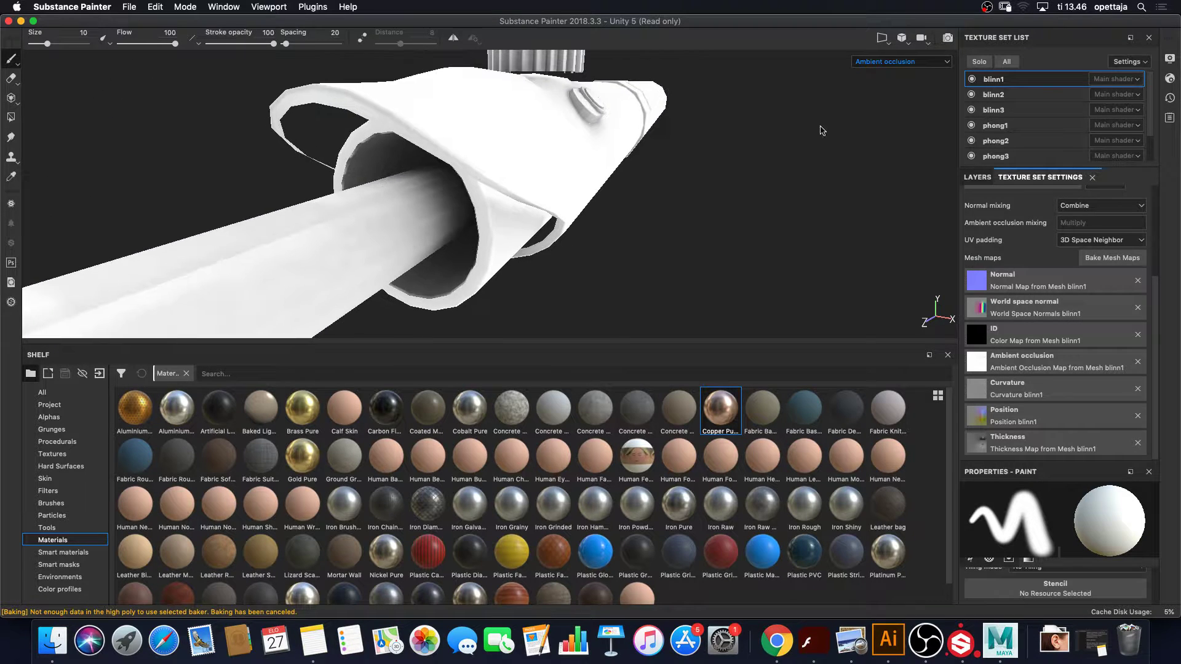
Show the Curvature map from the side, then switch to the Position map
left_click(919, 64)
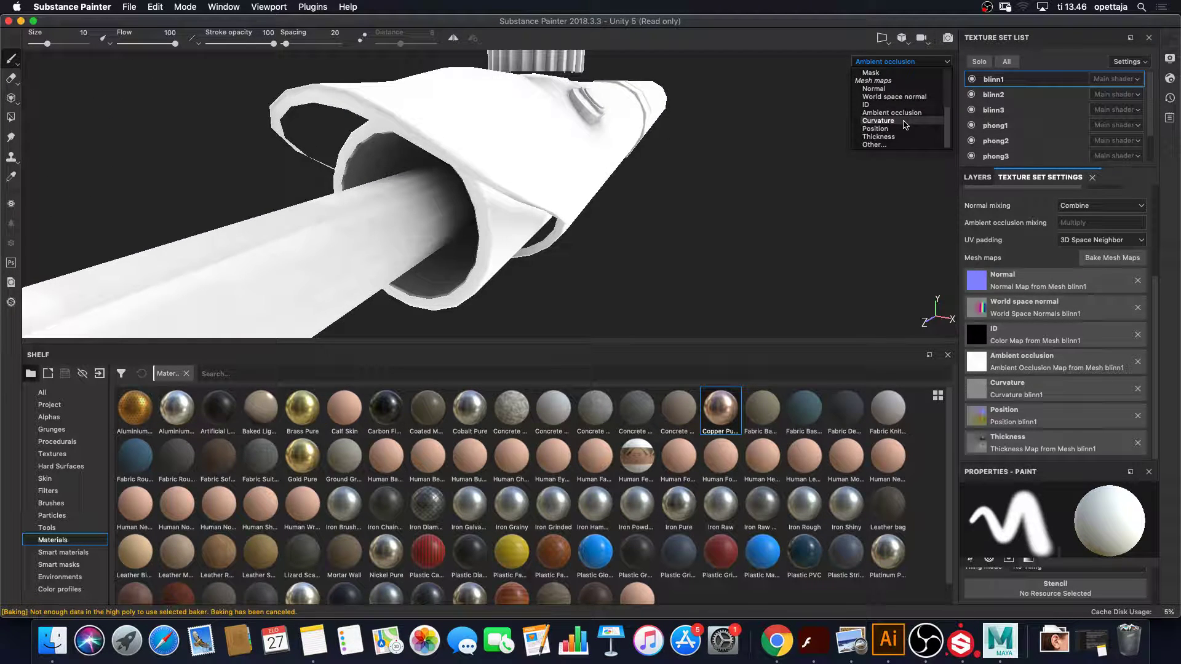
left_click(904, 123)
left_click_drag(769, 197, 603, 197, "alt")
left_click(884, 62)
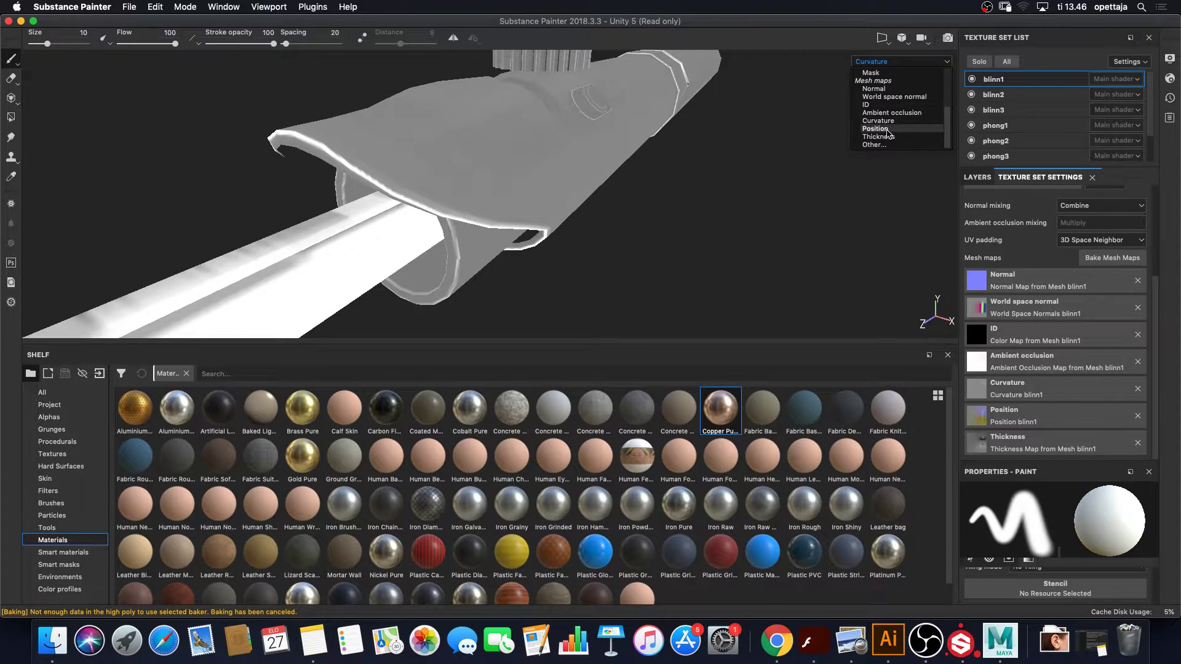
left_click(888, 129)
left_click(887, 63)
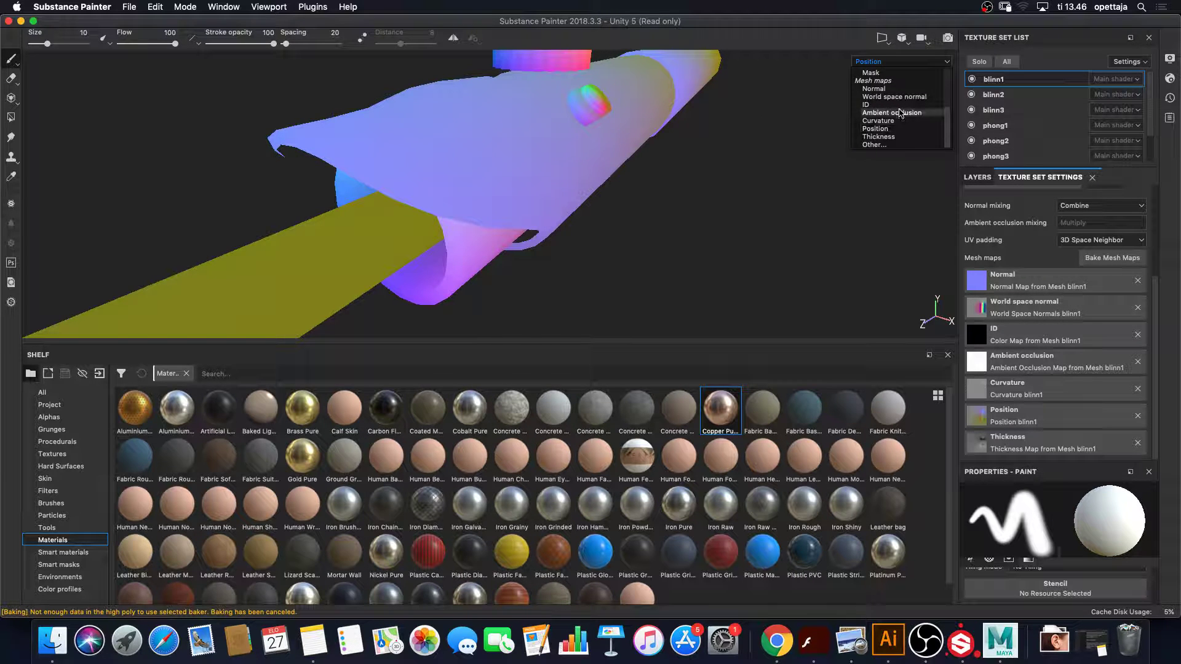
Preview the Thickness map and orbit the pen to an end-on view
left_click(878, 137)
left_click_drag(855, 161, 708, 168, "alt")
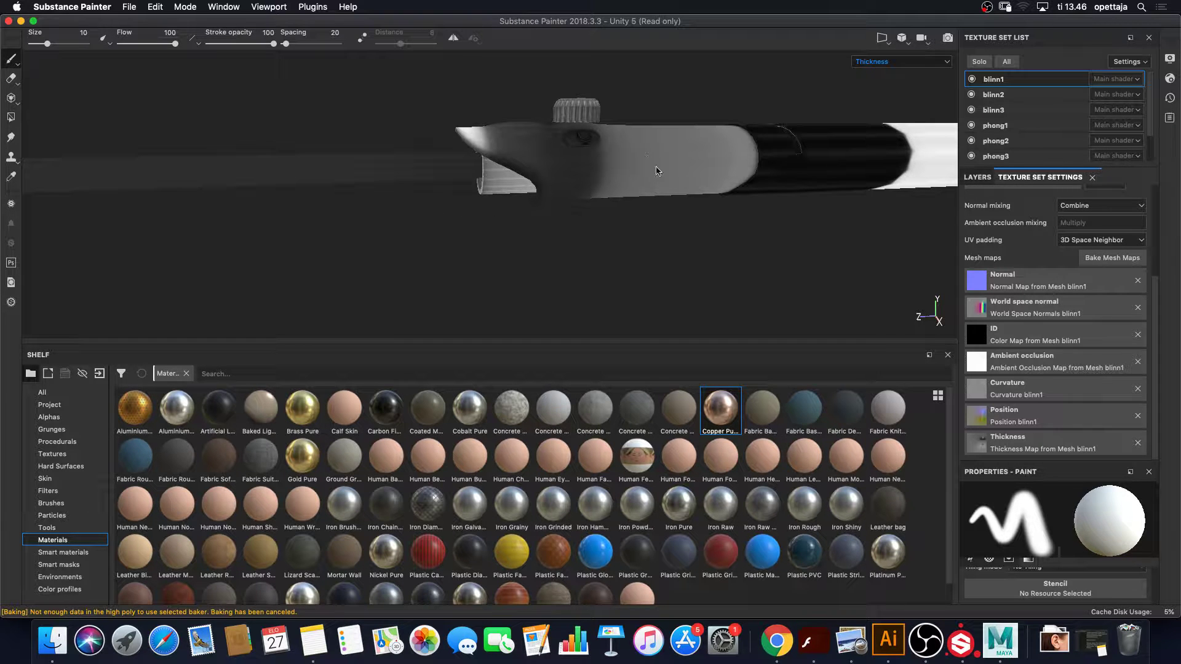
left_click_drag(610, 189, 515, 169, "alt")
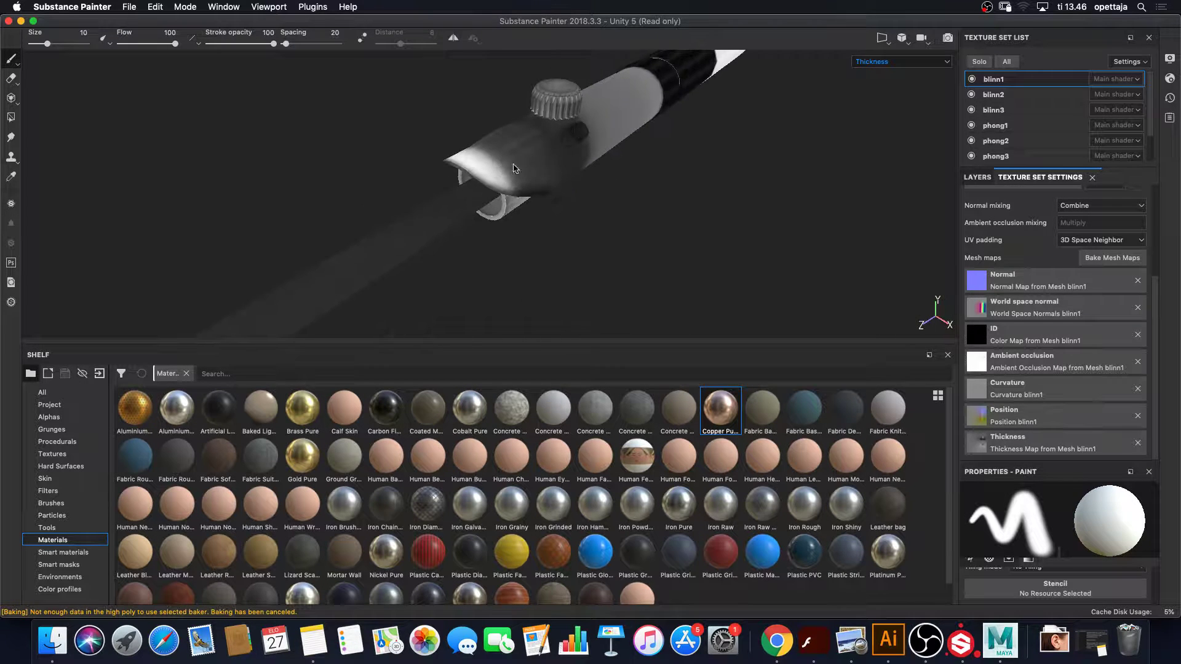
left_click(915, 63)
scroll(901, 95, "up", 3)
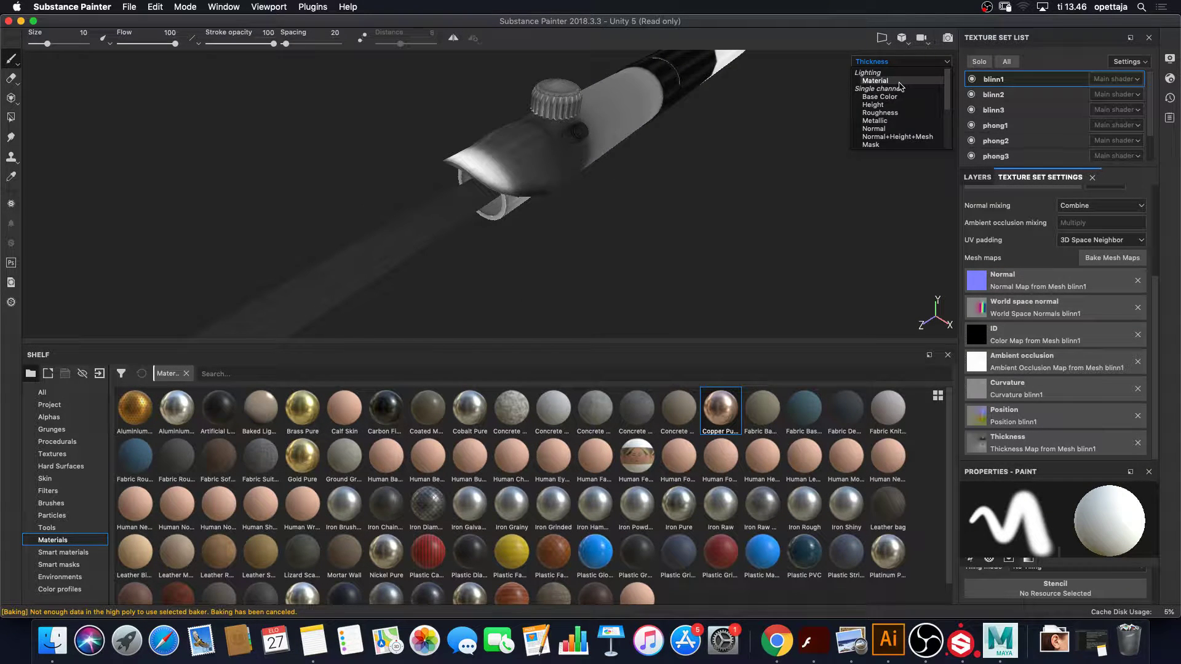
left_click(715, 215)
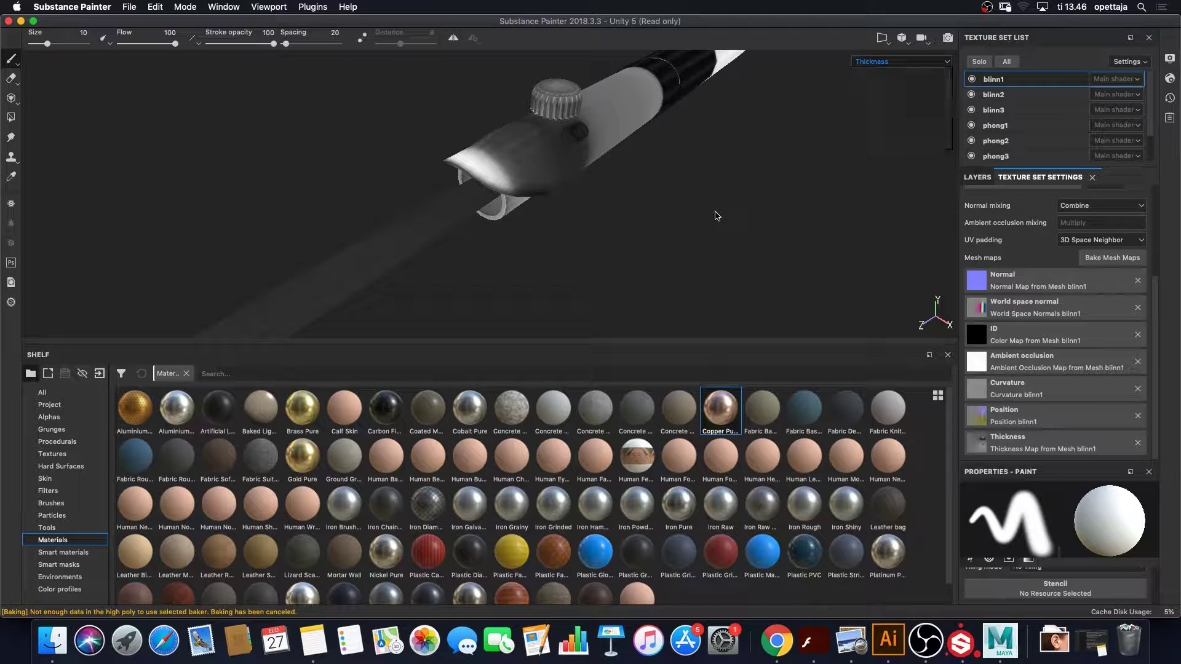
Orbit to look into the open tube end, then restore full Material shading
left_click_drag(709, 207, 657, 172, "alt")
left_click_drag(531, 188, 577, 133, "alt")
left_click_drag(695, 169, 621, 193, "alt")
left_click_drag(701, 175, 518, 186, "alt")
left_click(901, 62)
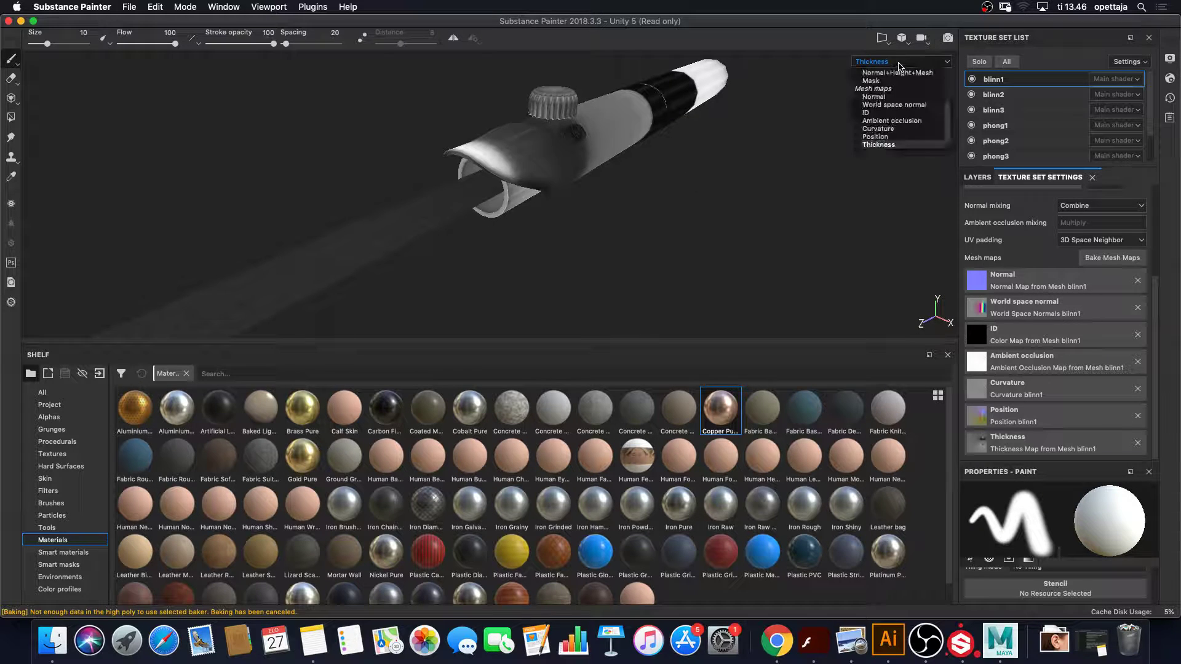
left_click(889, 80)
left_click_drag(590, 160, 546, 131, "alt")
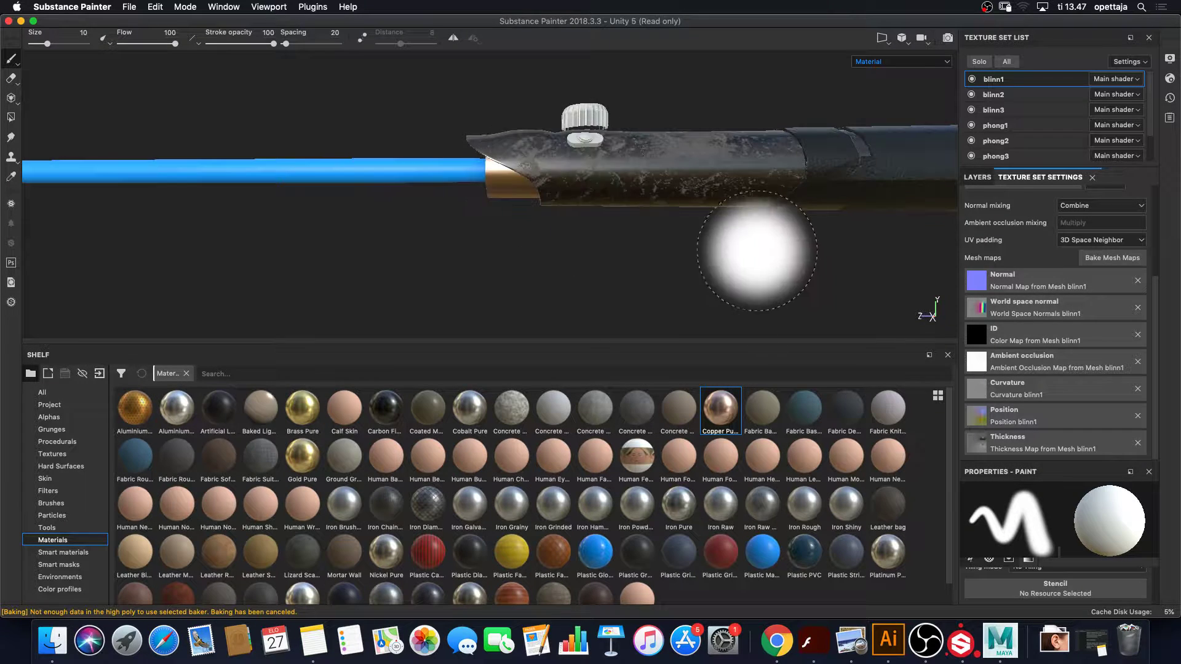
Zoom toward the copper sleeve, then solo the blinn1 texture set and orbit the isolated body
scroll(541, 246, "up", 3)
left_click_drag(534, 269, 792, 287, "alt")
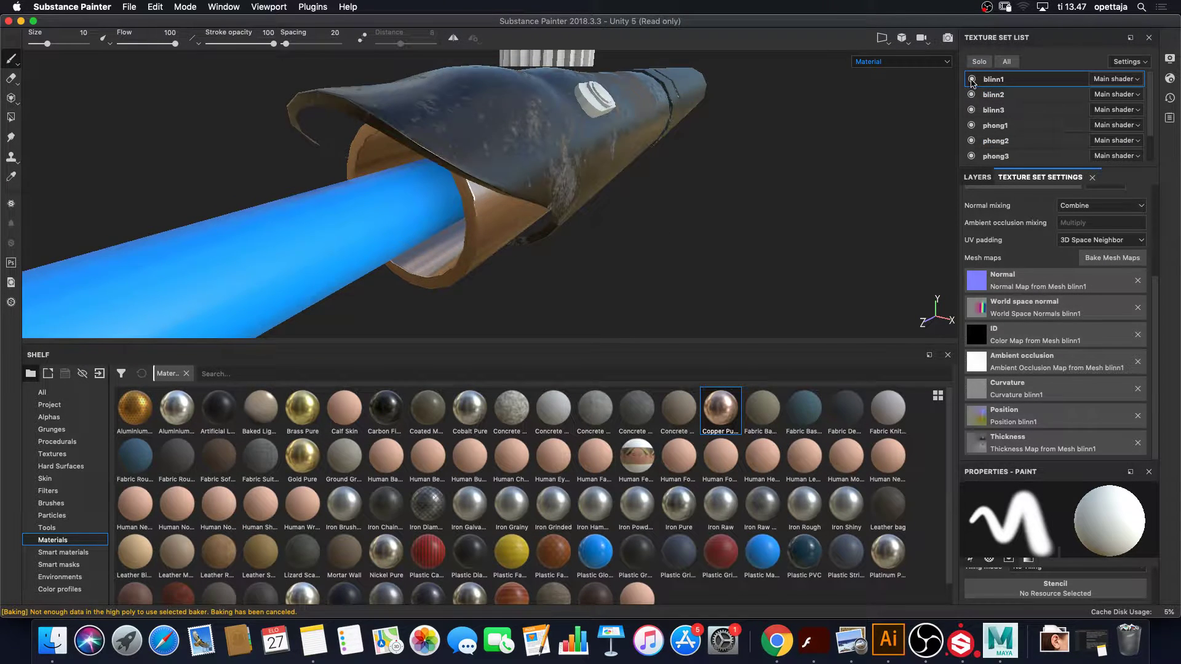
left_click(980, 61)
left_click_drag(670, 105, 677, 169, "alt")
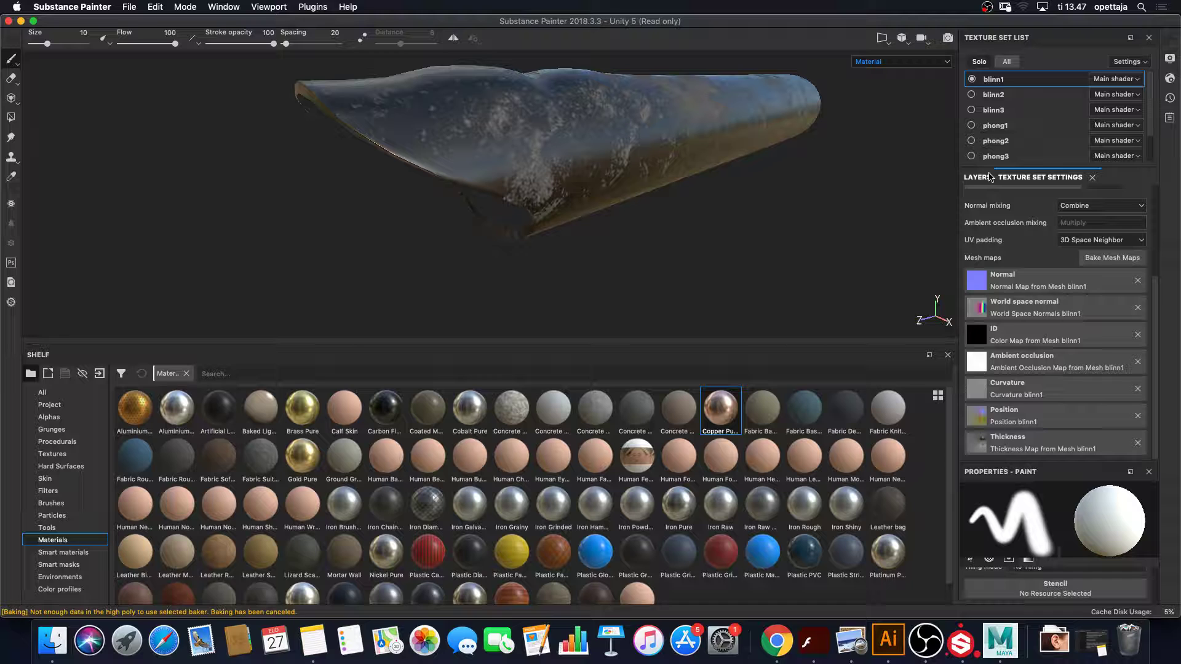
Show blinn1's layer stack and select the Grunge Dirt Scratches effect and Fill layer 2's mask
left_click(985, 178)
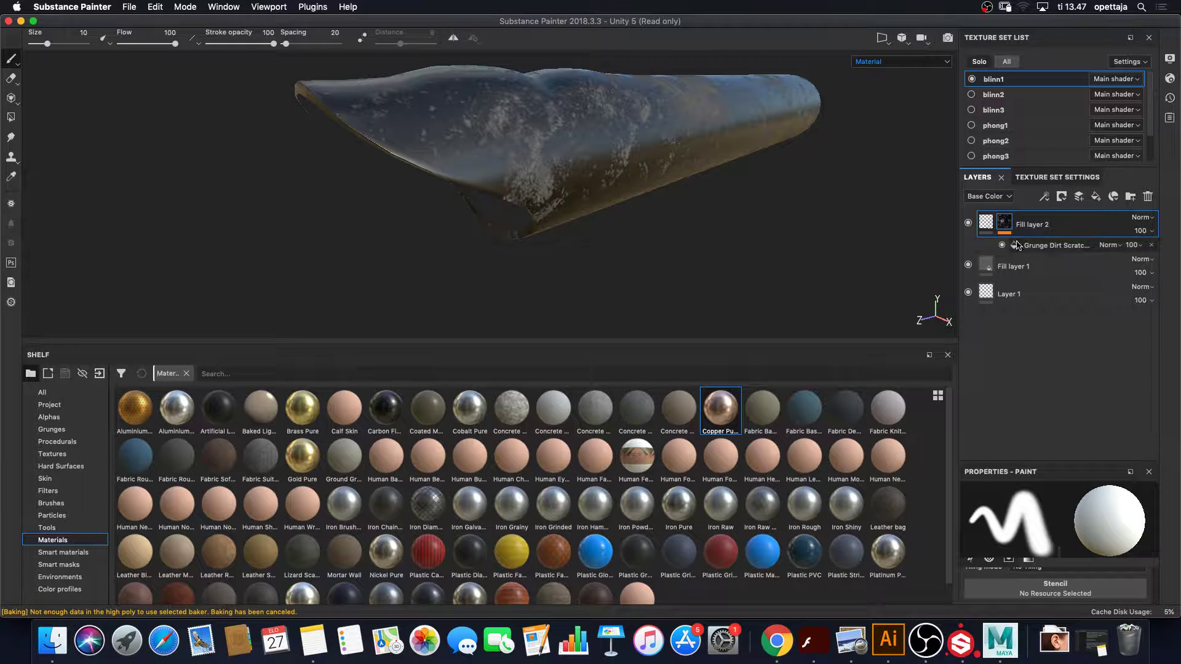
left_click(1052, 246)
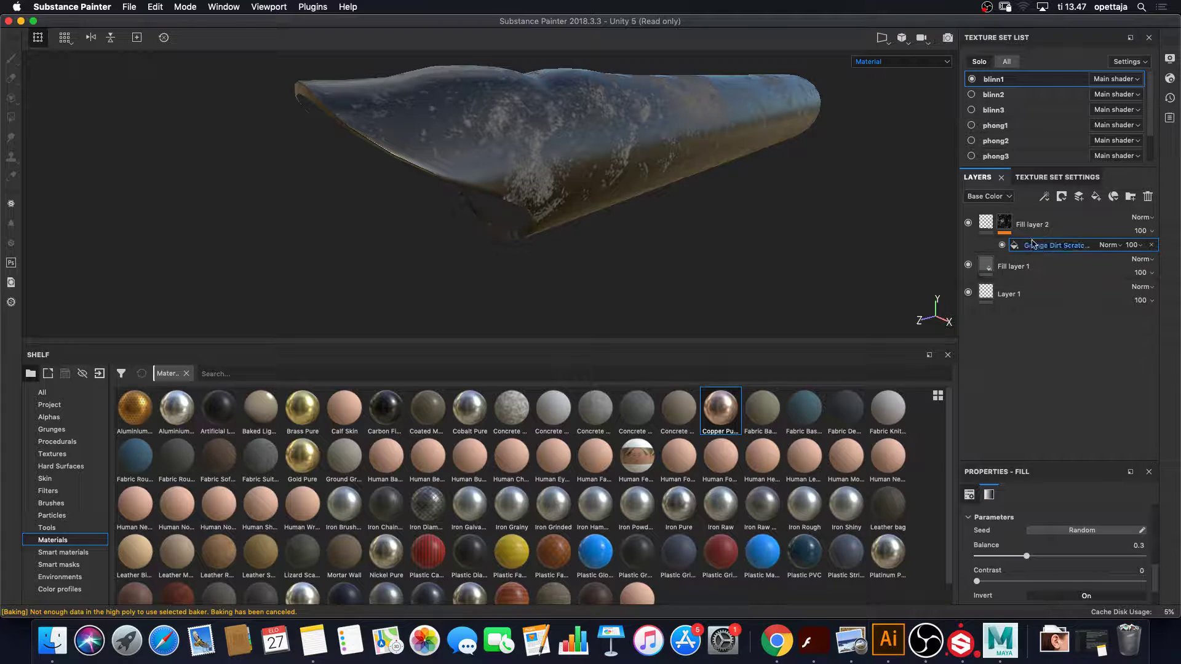
left_click(1038, 231)
Add a generator to Fill layer 2's mask and enlarge the Properties panel
right_click(1039, 231)
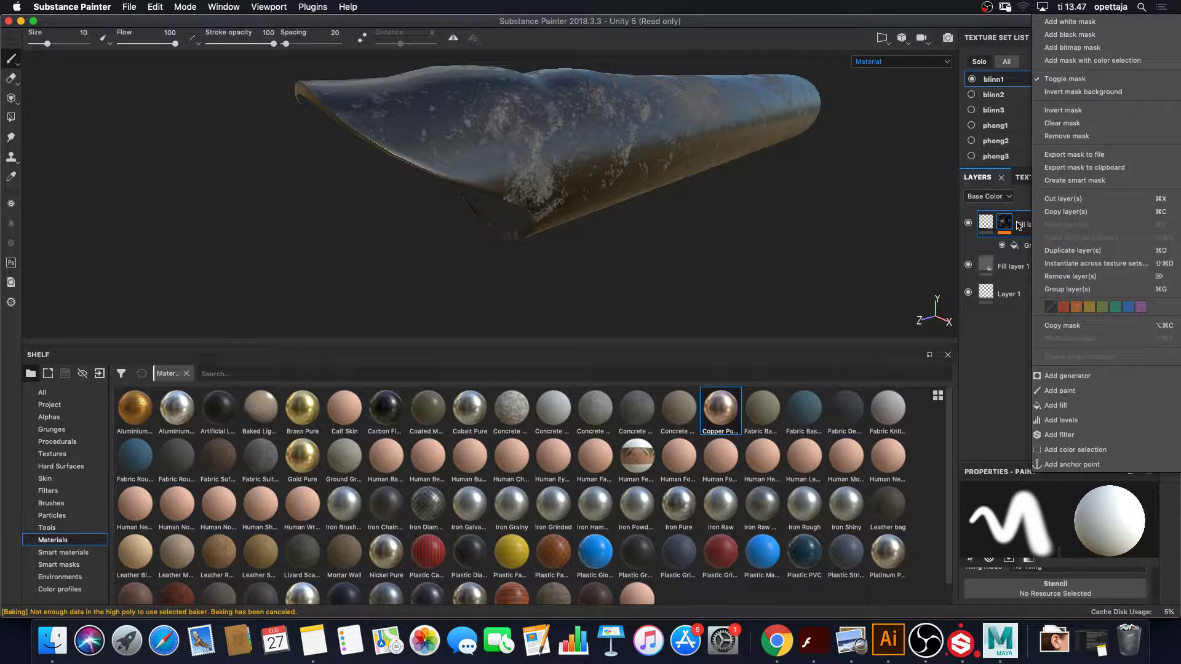
left_click(1097, 382)
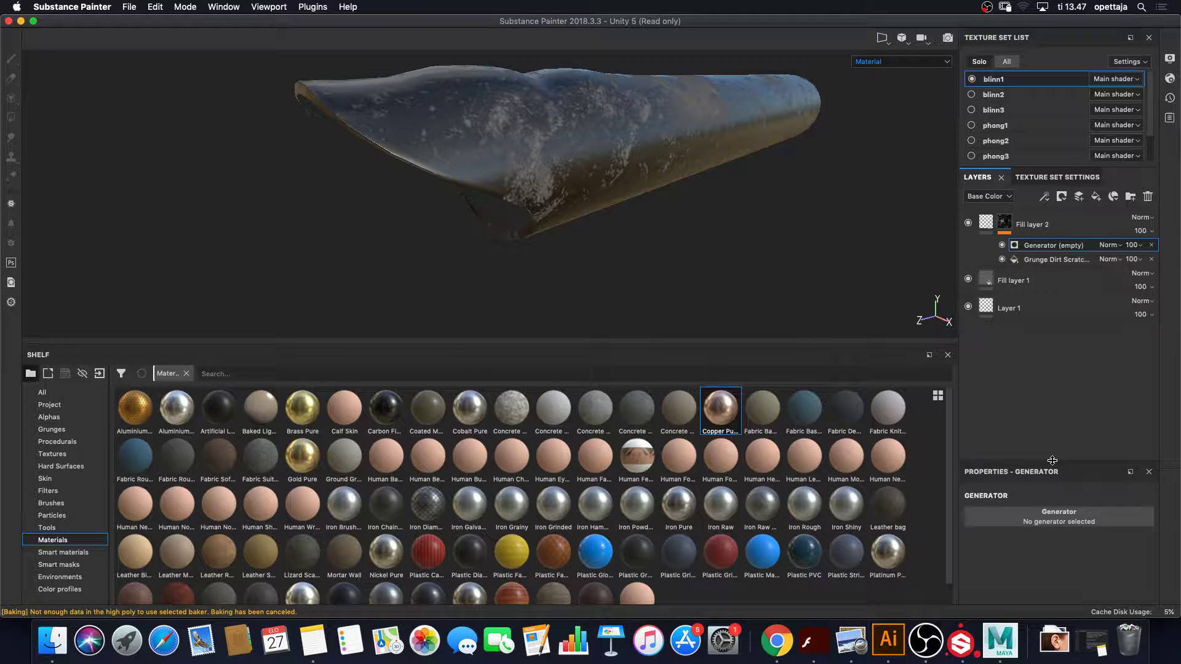
left_click_drag(1053, 460, 1053, 322)
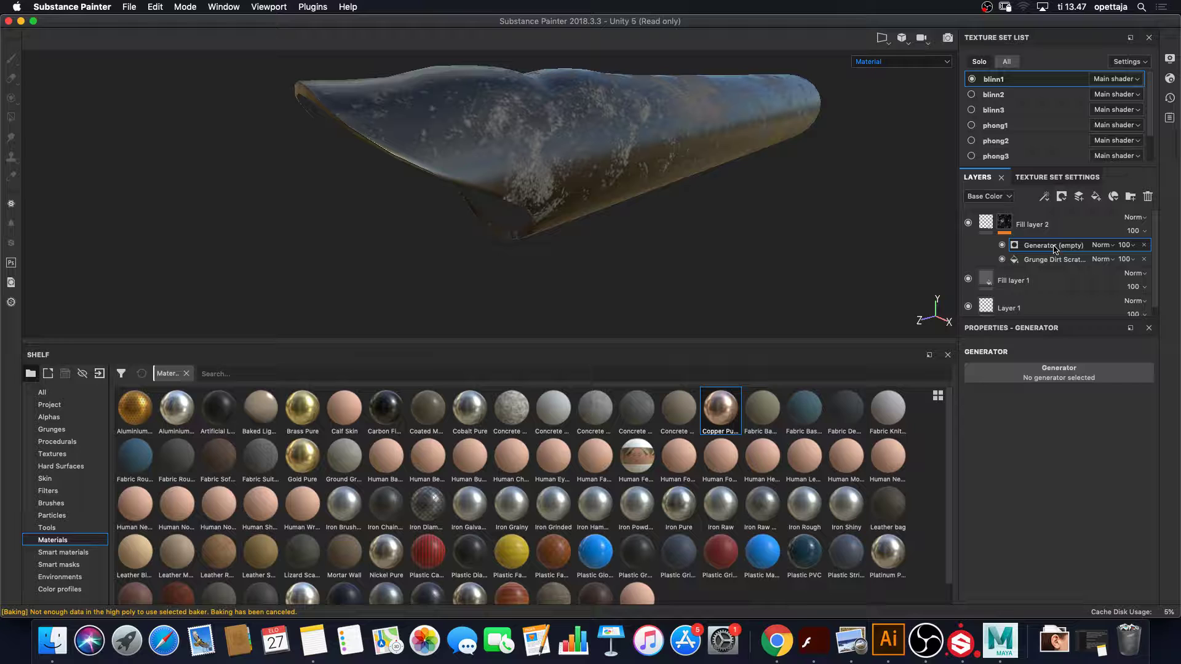
Toggle Fill layer 2's visibility to compare, then bring up the generator picker
left_click(968, 223)
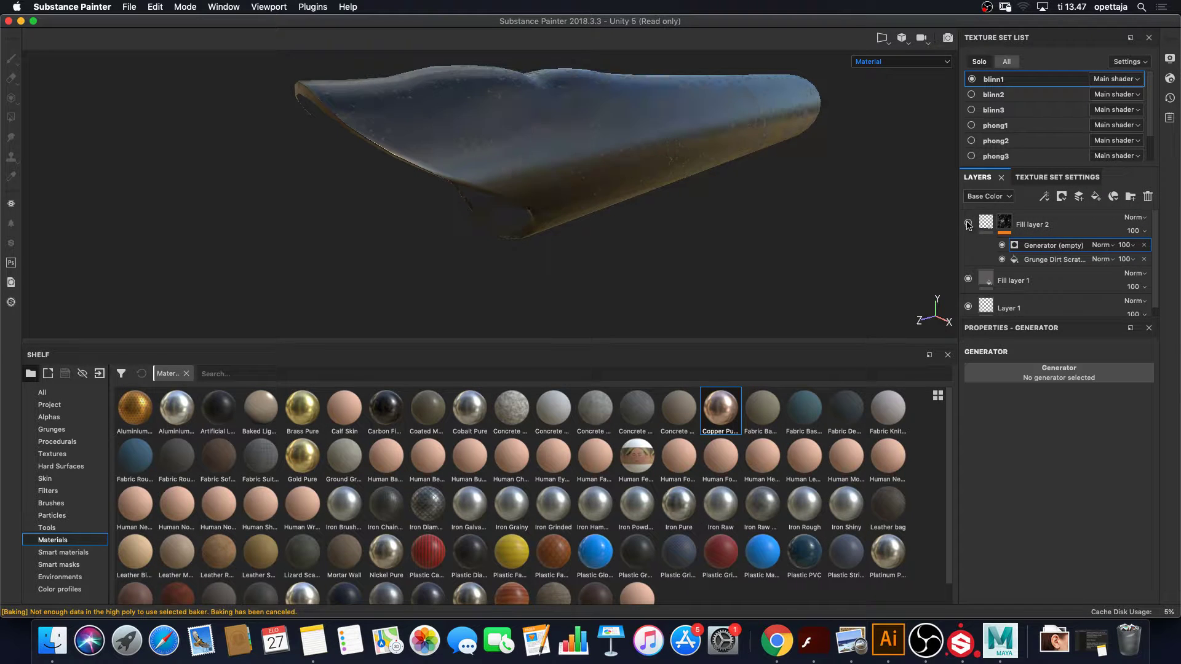
left_click(968, 223)
left_click(968, 223)
left_click(968, 224)
left_click(968, 224)
left_click(968, 223)
left_click(968, 224)
left_click(968, 223)
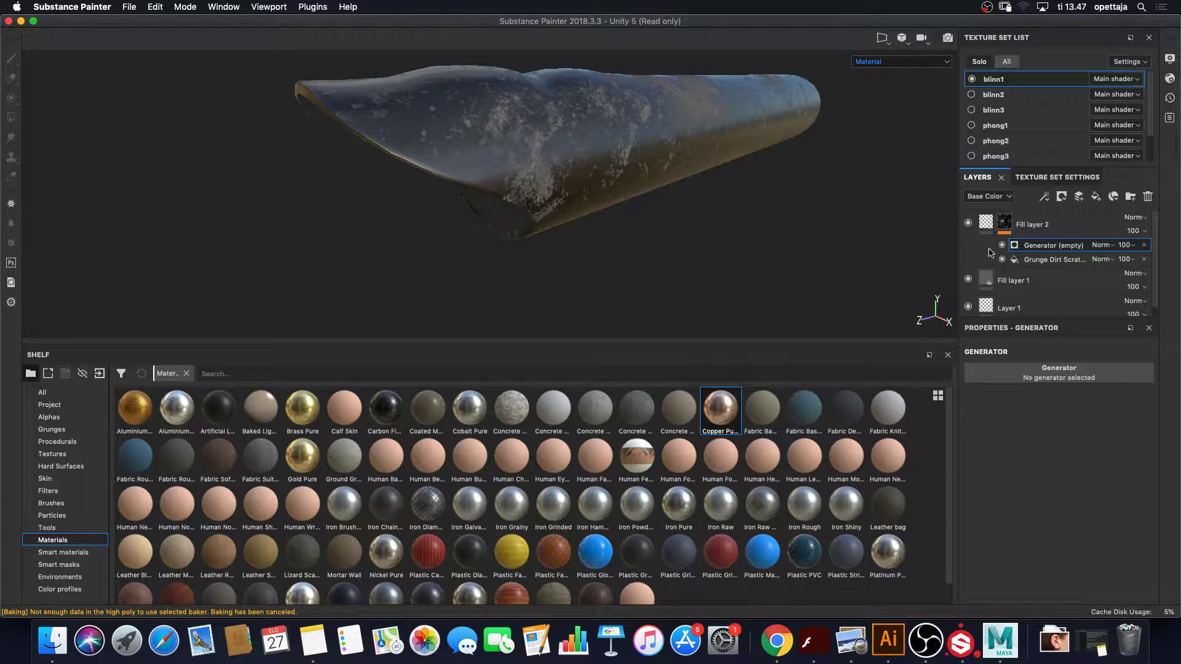
left_click(1059, 373)
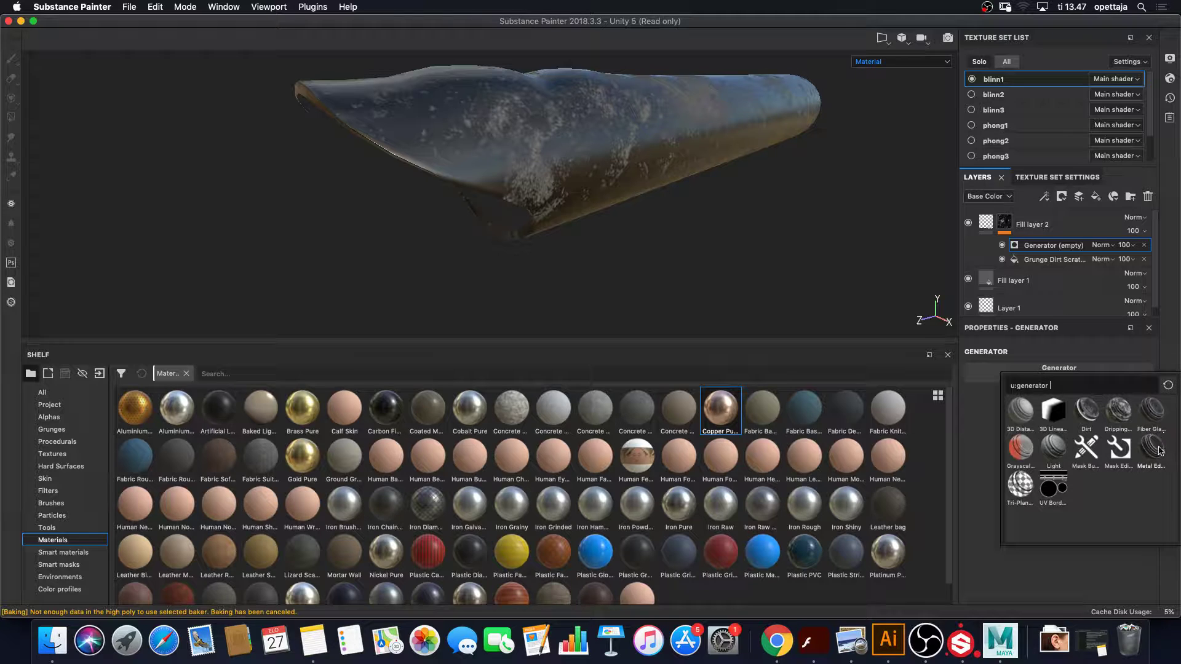
Choose the Metal Edge Wear generator and toggle it off and on to compare
mouse_move(1161, 454)
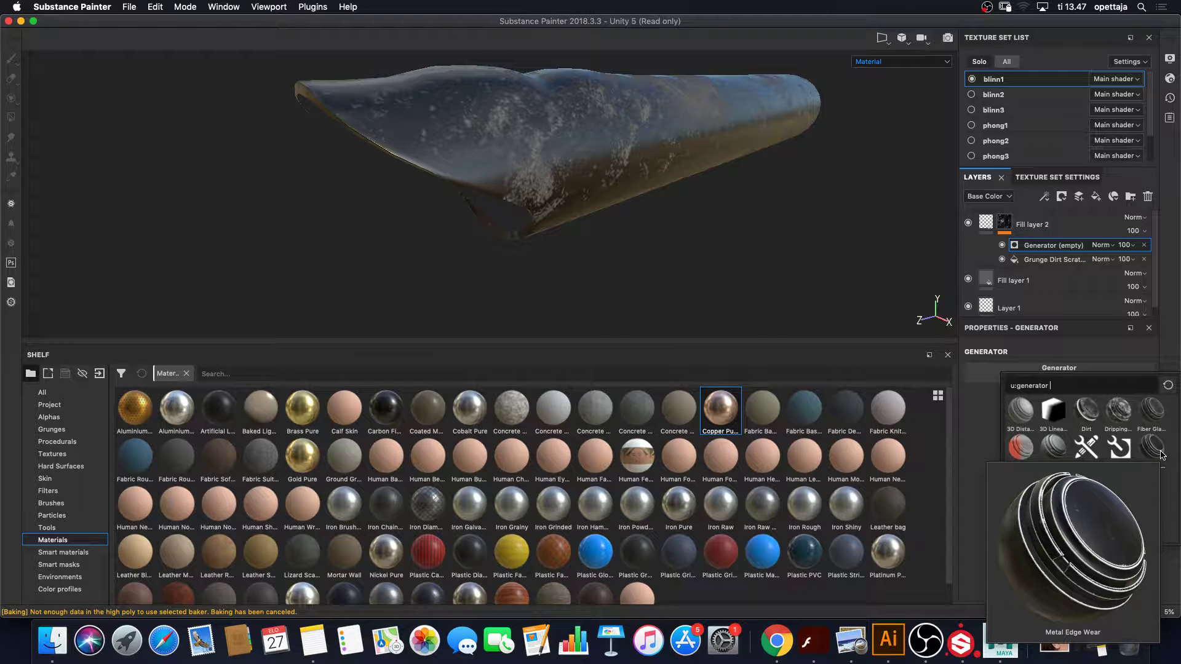
left_click(1152, 447)
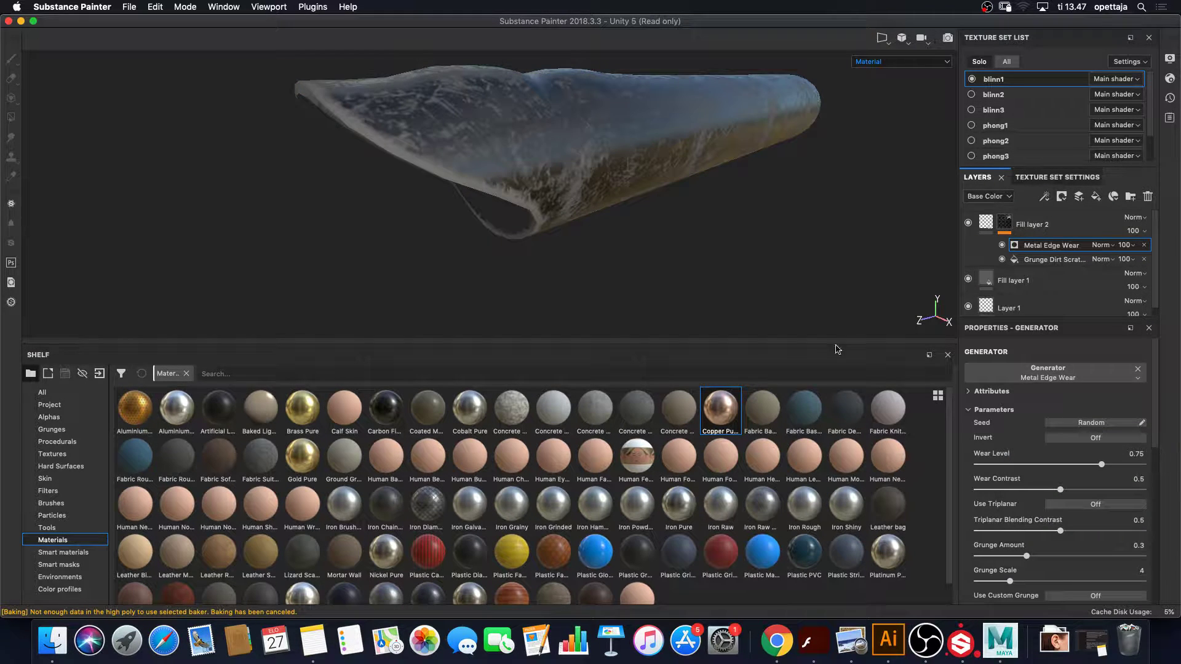
left_click_drag(776, 284, 801, 306, "alt")
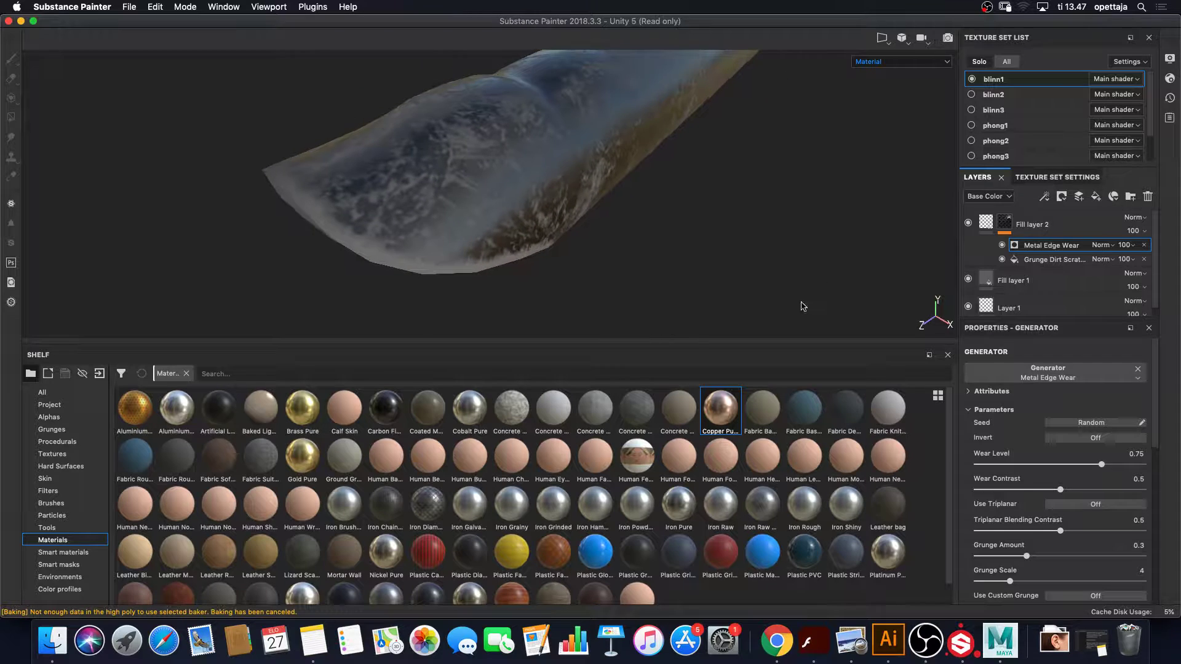
left_click(1002, 245)
left_click(1002, 245)
left_click(1002, 245)
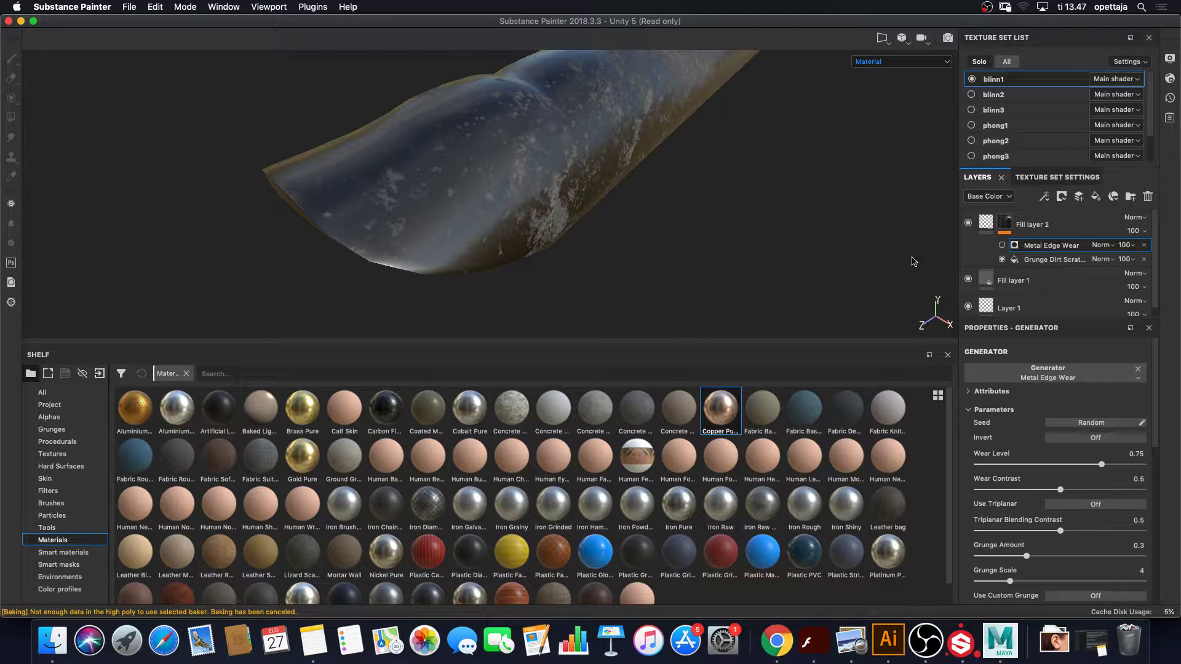
left_click_drag(708, 282, 746, 261, "alt")
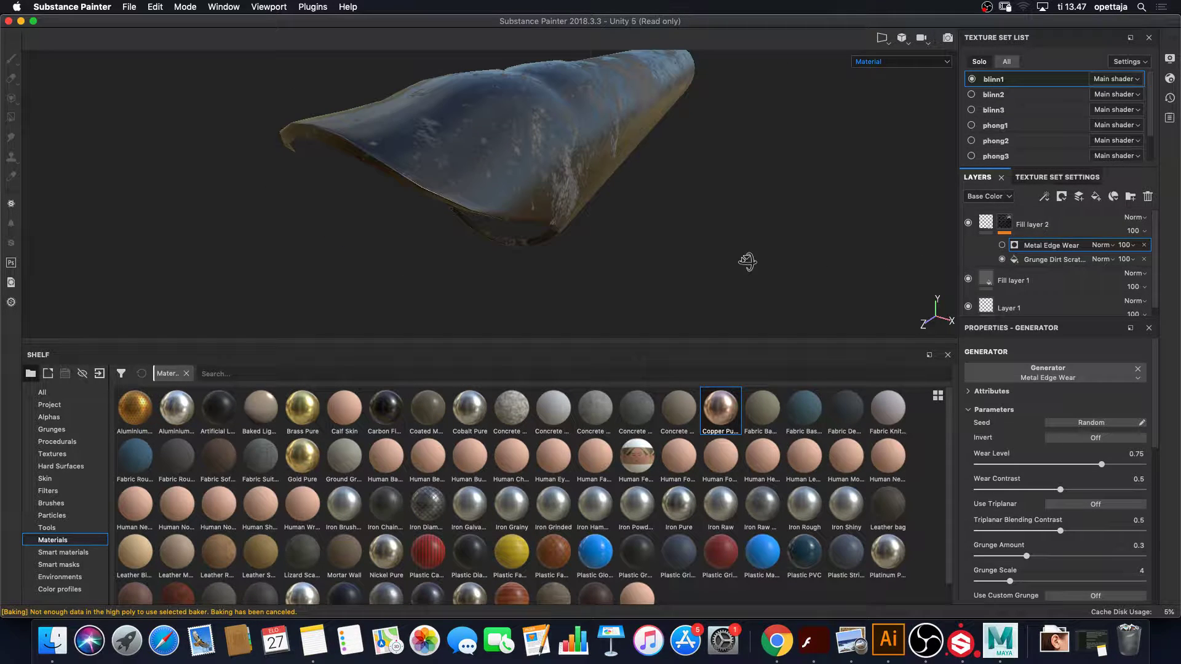
left_click(1003, 246)
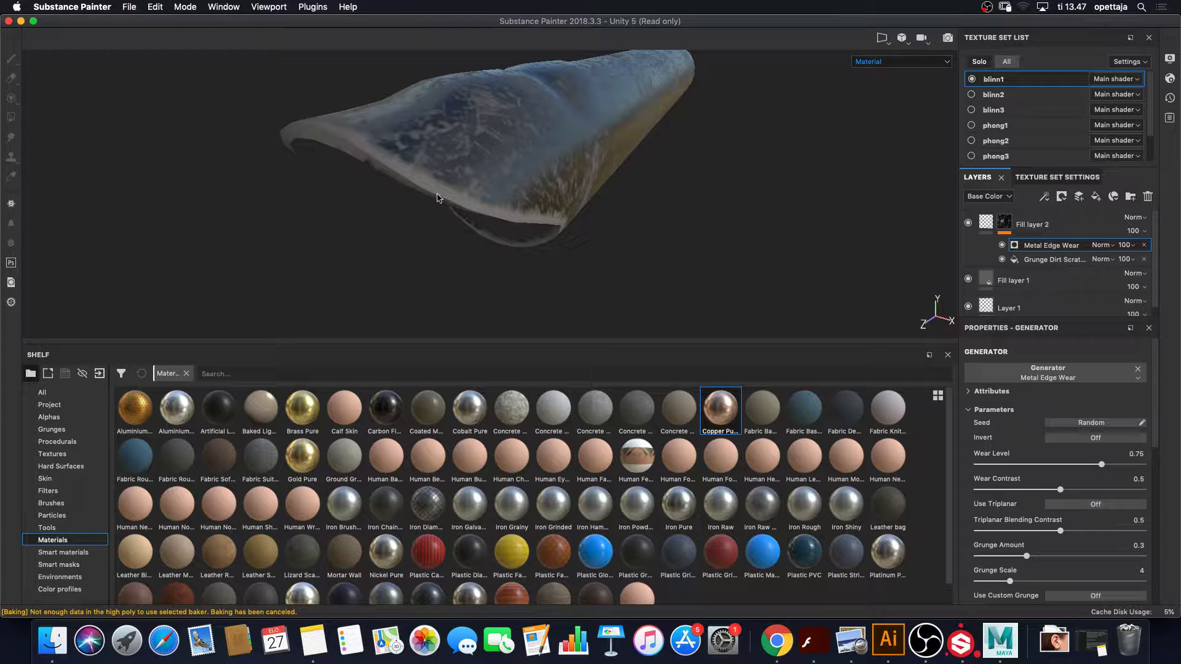
Inspect the wear around the model and lower Wear Level from 0.75 to 0.44
scroll(693, 256, "up", 5)
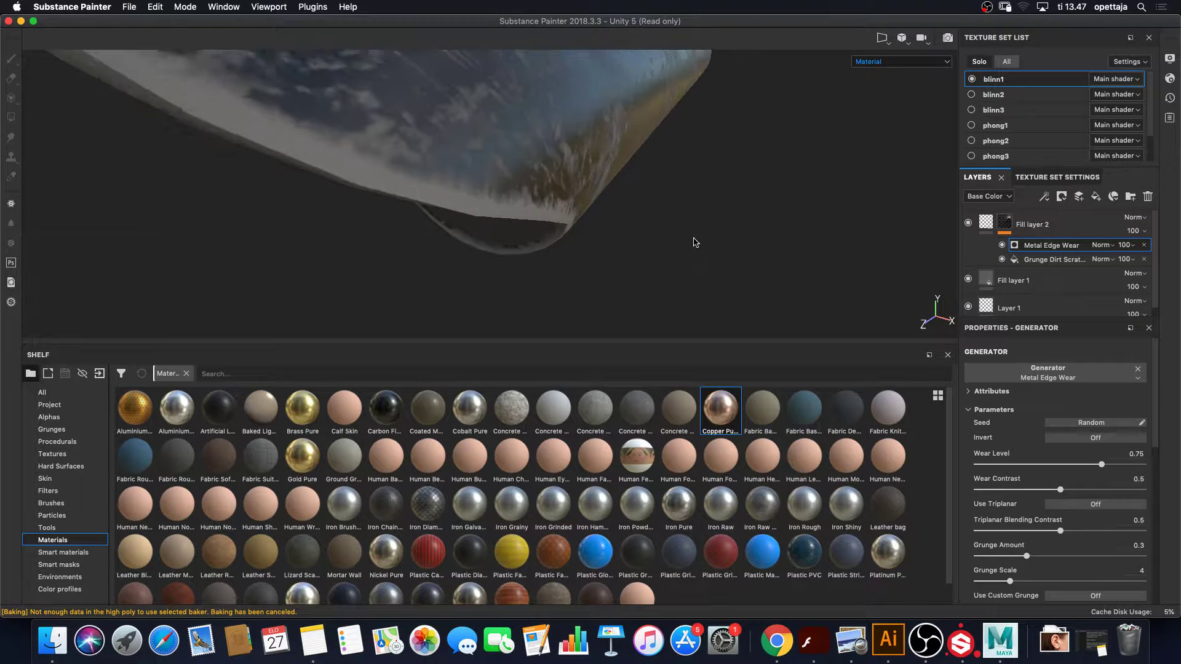
left_click_drag(693, 242, 738, 238, "alt")
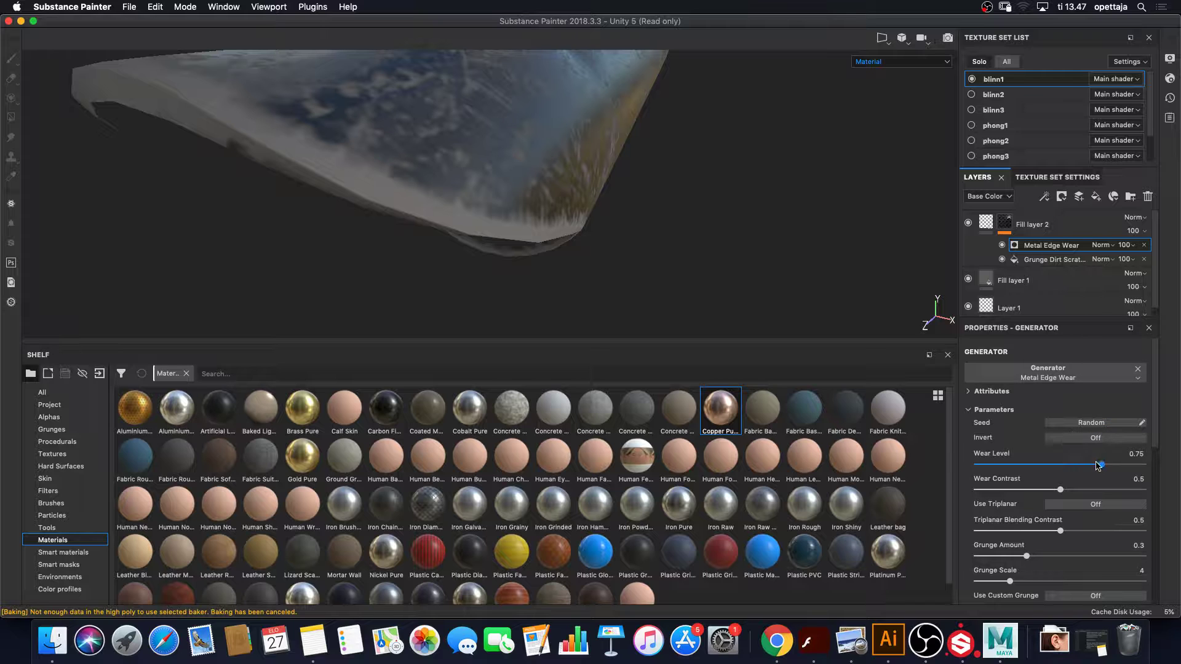
left_click_drag(1101, 467, 1050, 470)
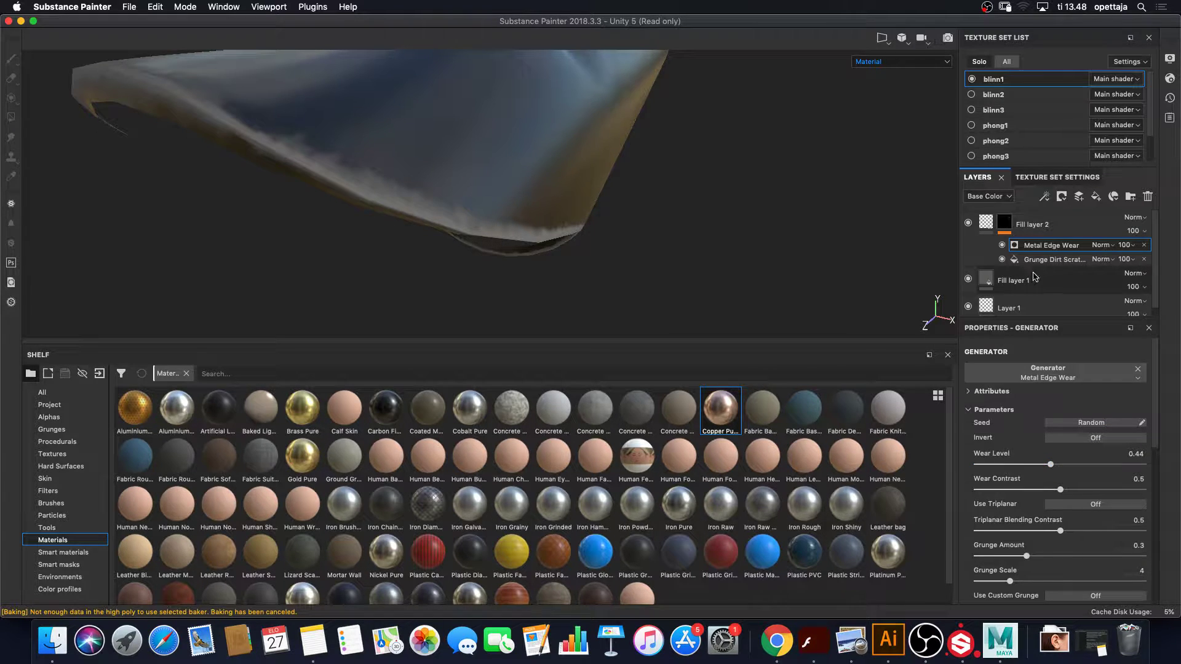
left_click(1104, 245)
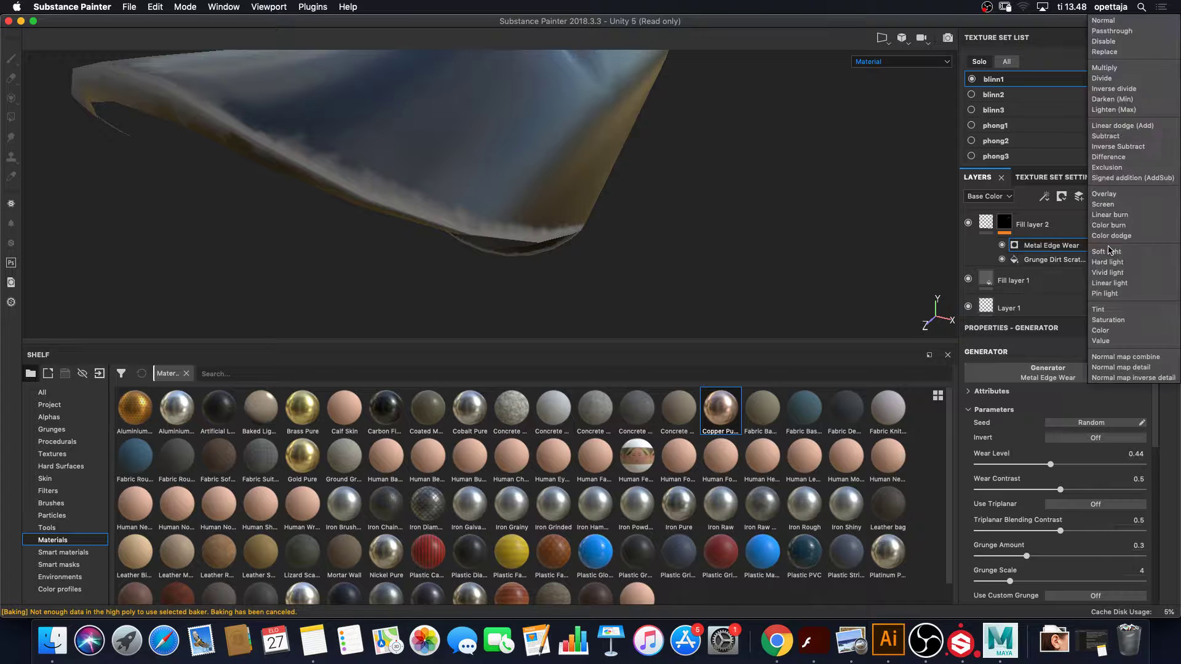
Try Multiply and Overlay blending for Metal Edge Wear, settling on Screen
left_click(1123, 68)
left_click(1103, 245)
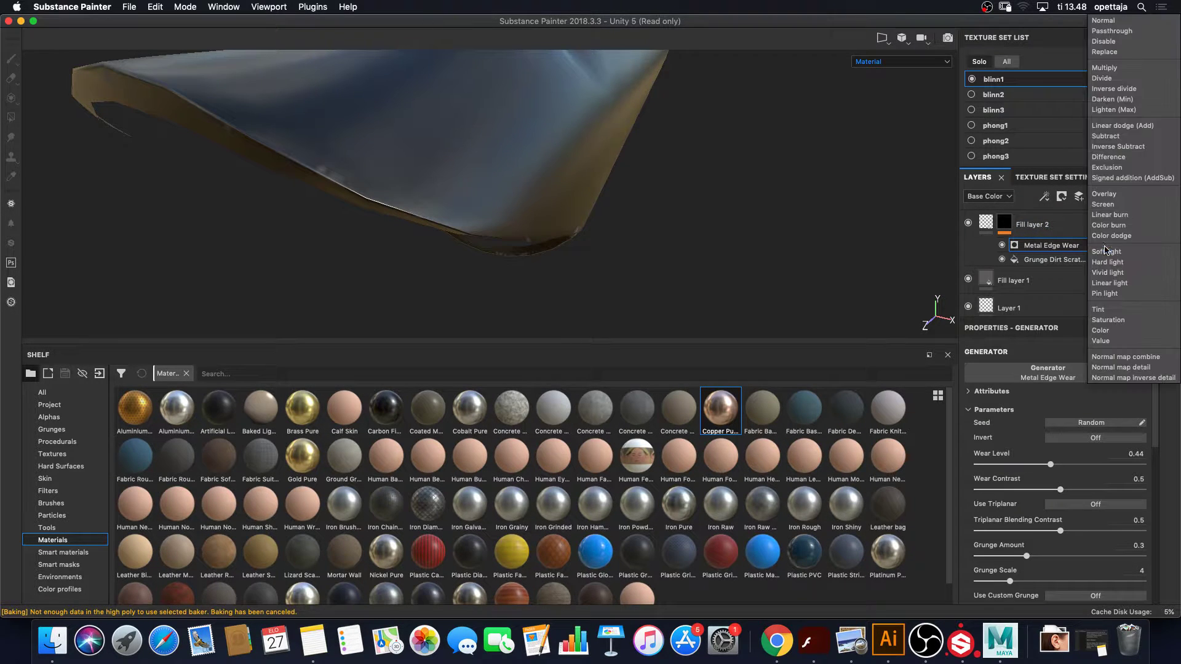
left_click(1113, 194)
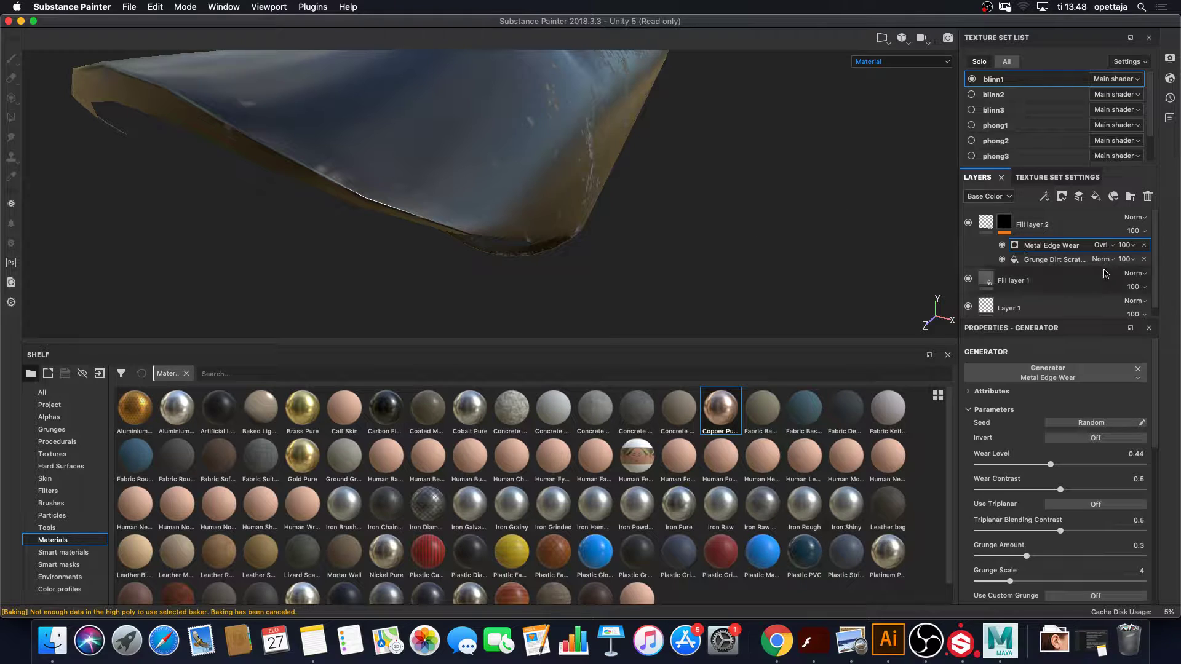
left_click(1101, 245)
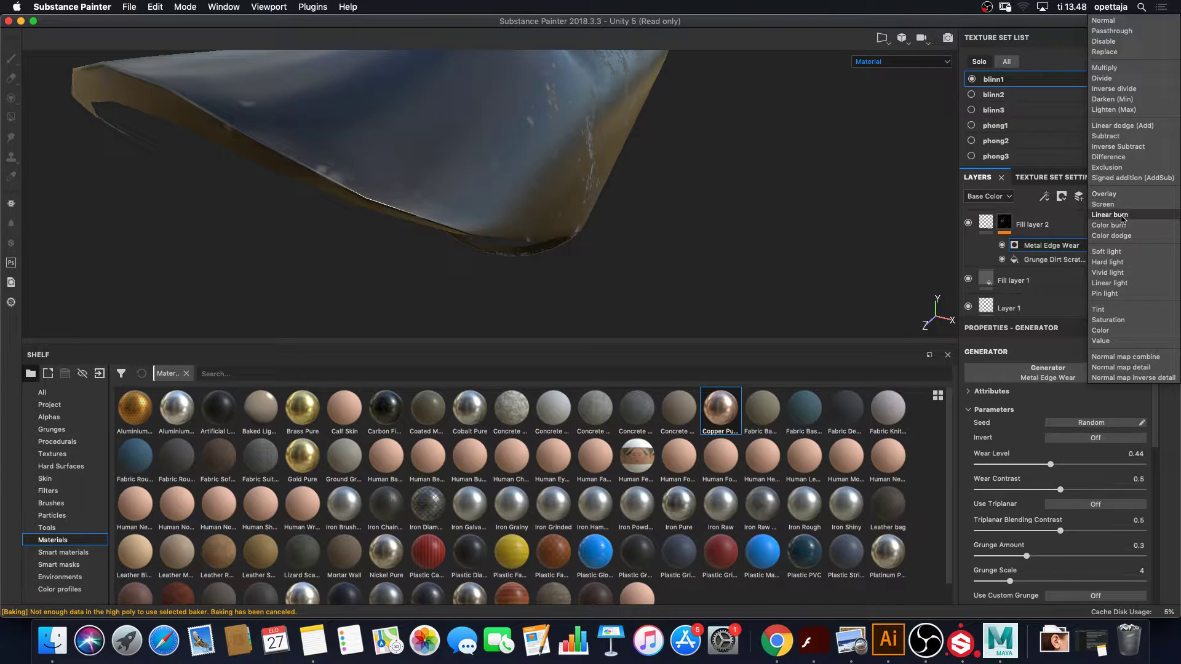
left_click(1104, 204)
left_click_drag(713, 224, 755, 169, "alt")
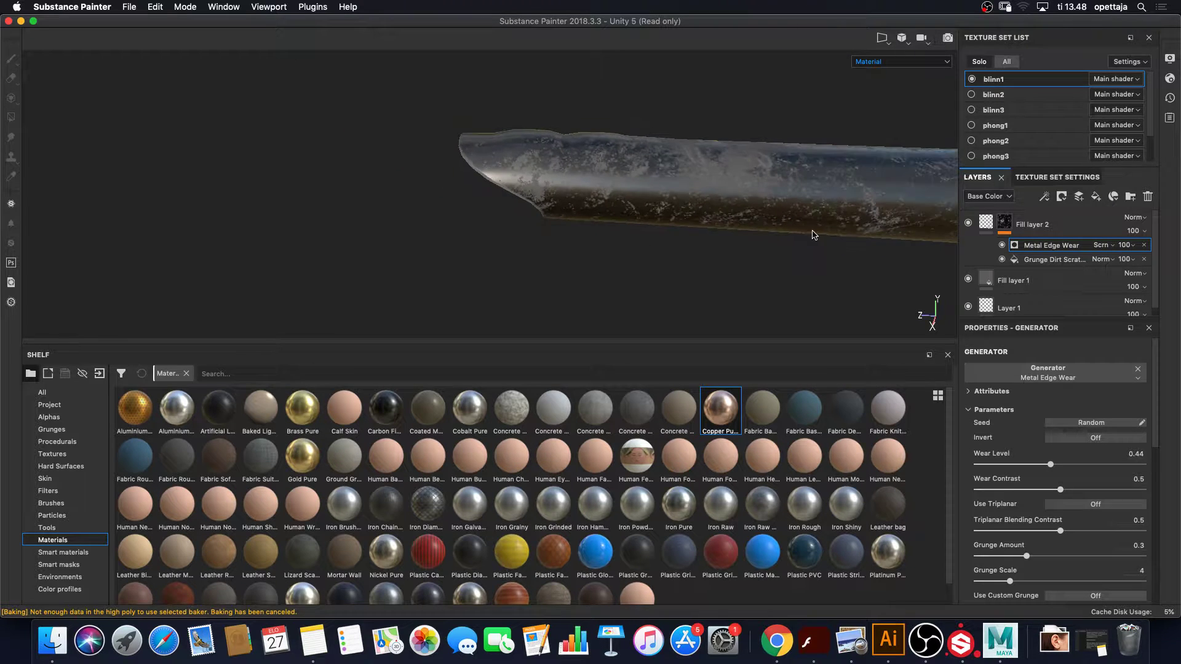
left_click_drag(813, 235, 203, 246, "alt")
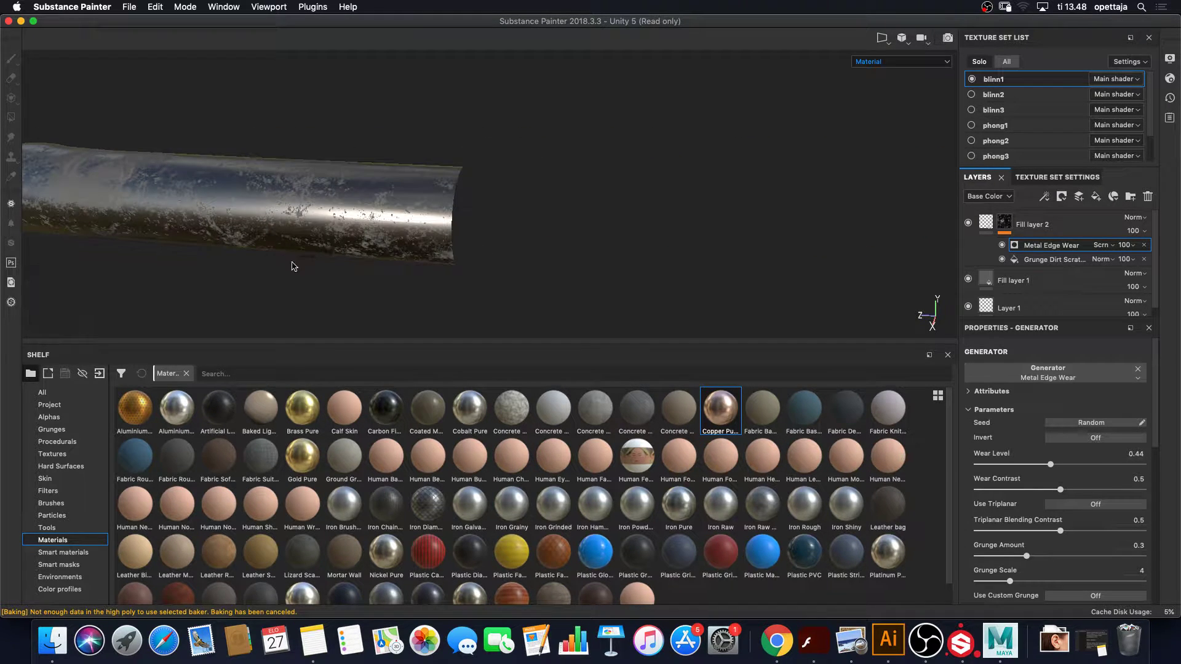
left_click_drag(293, 265, 633, 258, "alt")
left_click_drag(298, 264, 470, 280, "alt")
key("f")
scroll(282, 259, "up", 5)
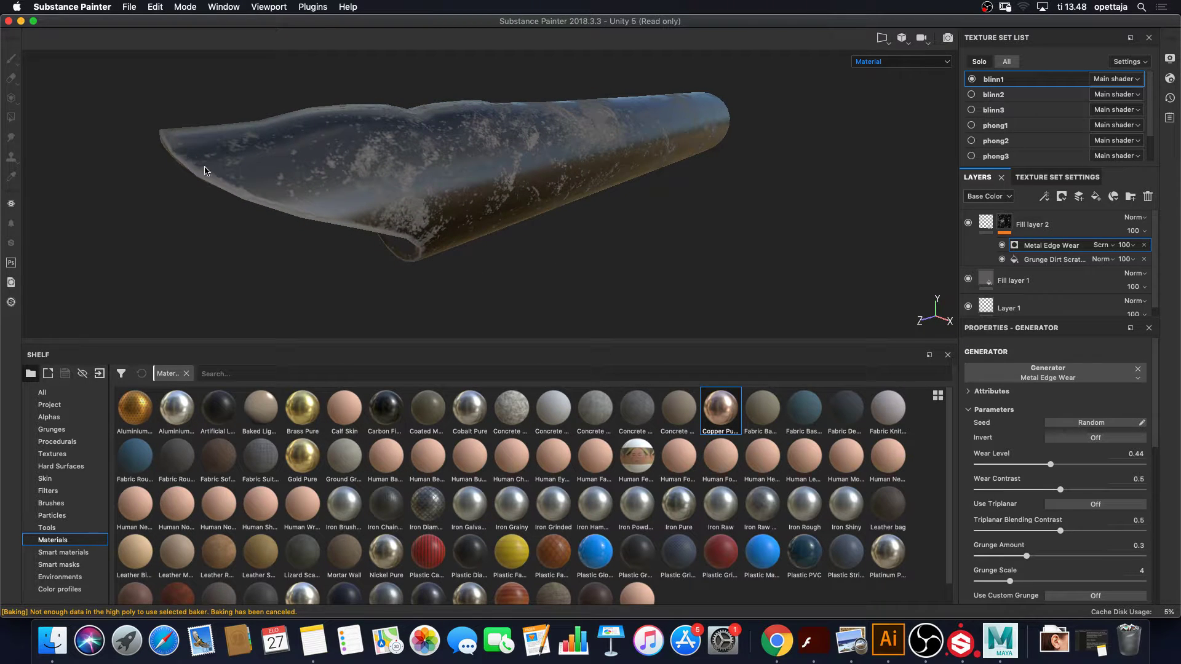